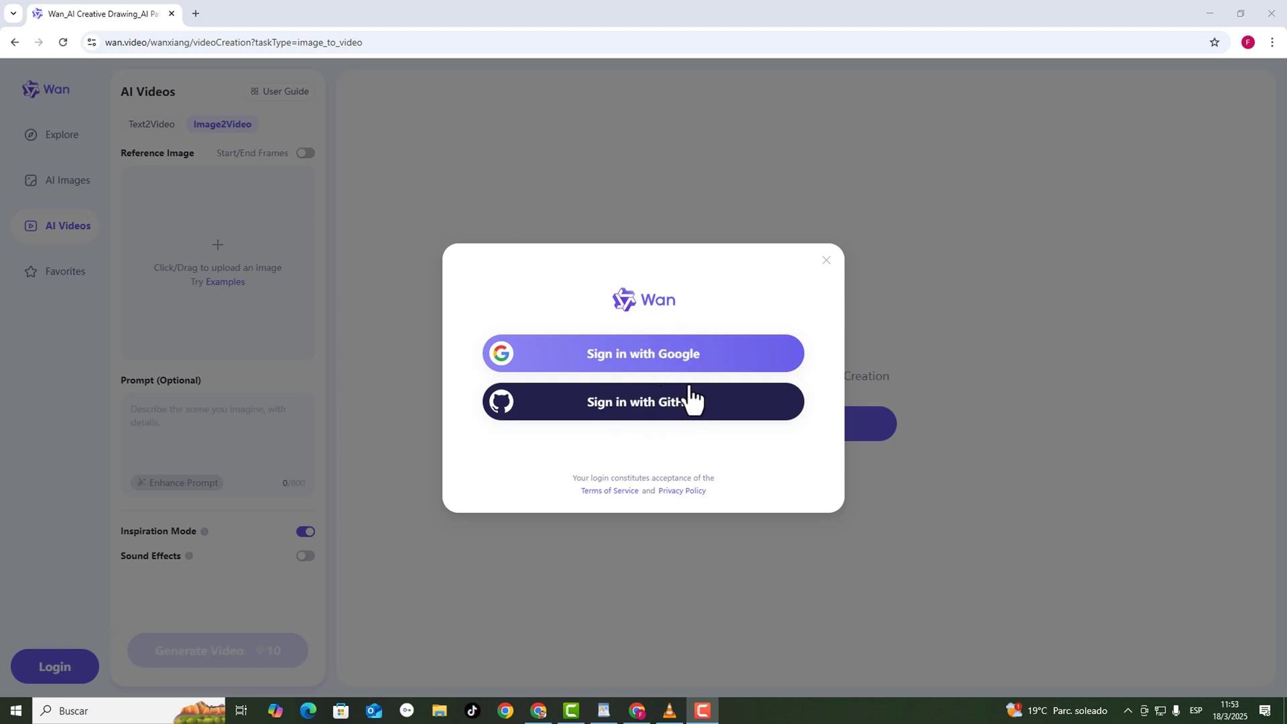
# Sign in to Wan with the Google account and browse the example videos on the Explore page.
pyautogui.click(660, 362)
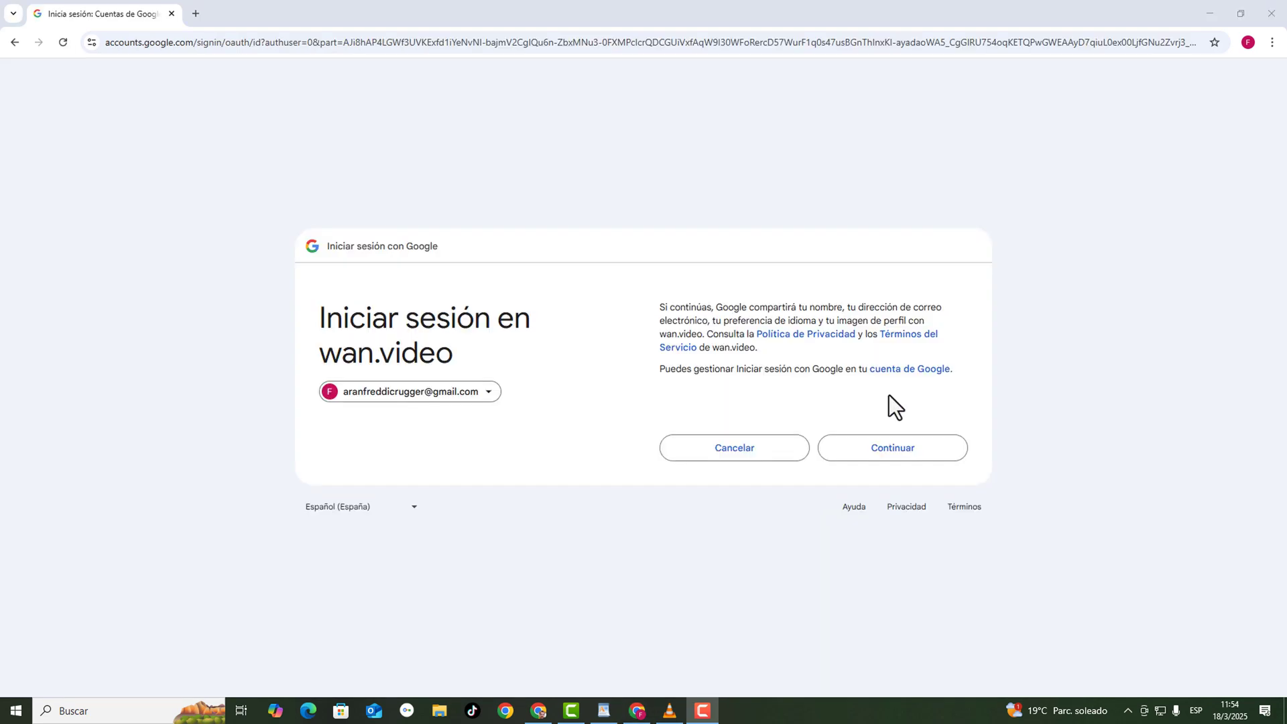
pyautogui.click(891, 451)
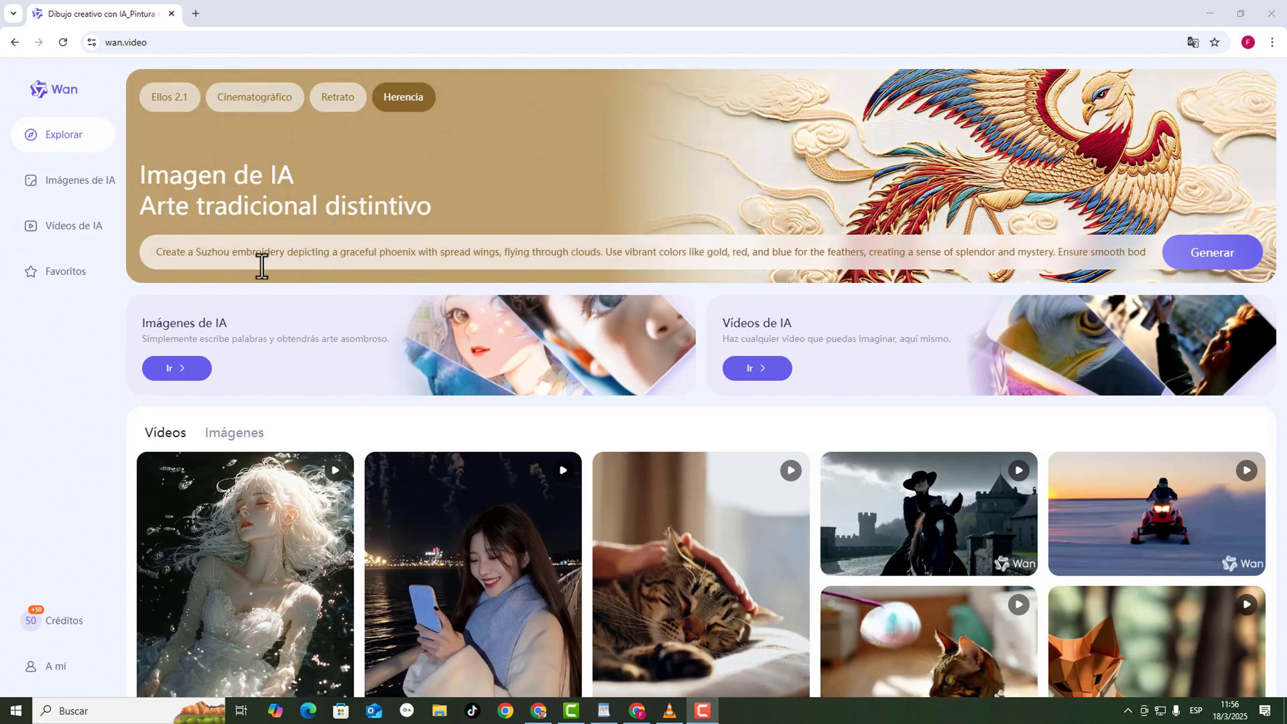
pyautogui.scroll(-4, 469, 493)
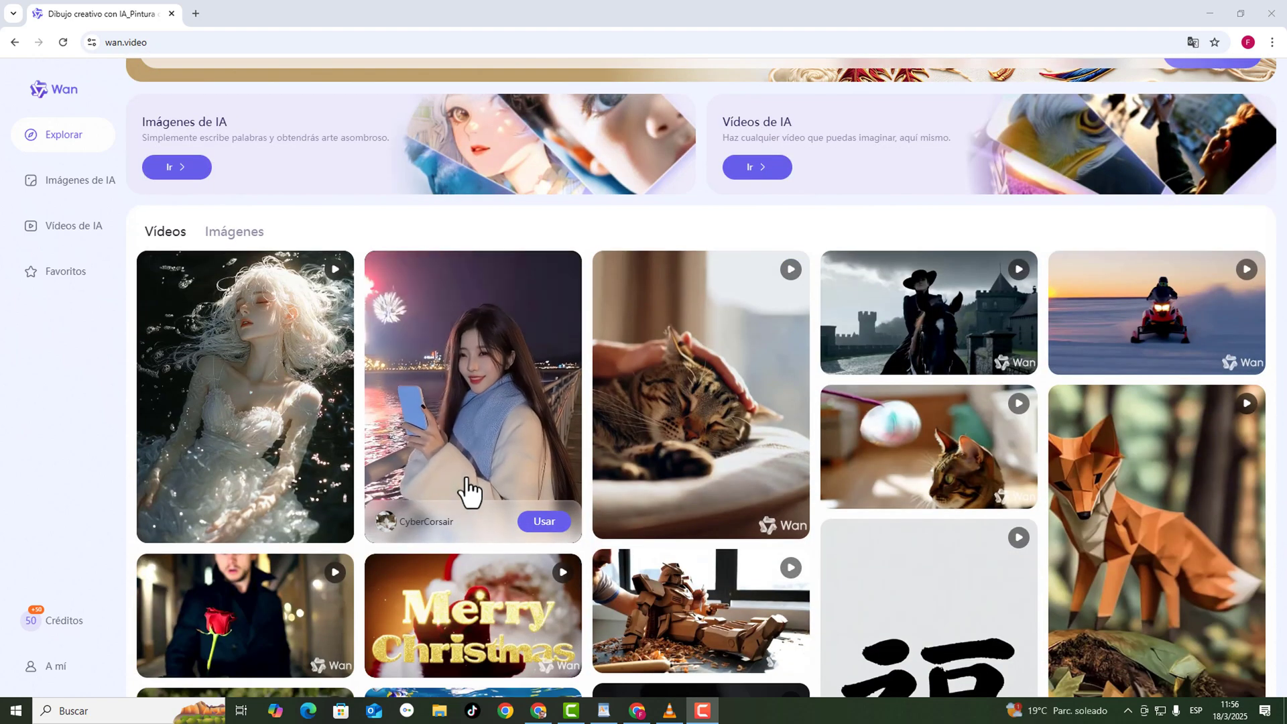
pyautogui.scroll(-6, 469, 492)
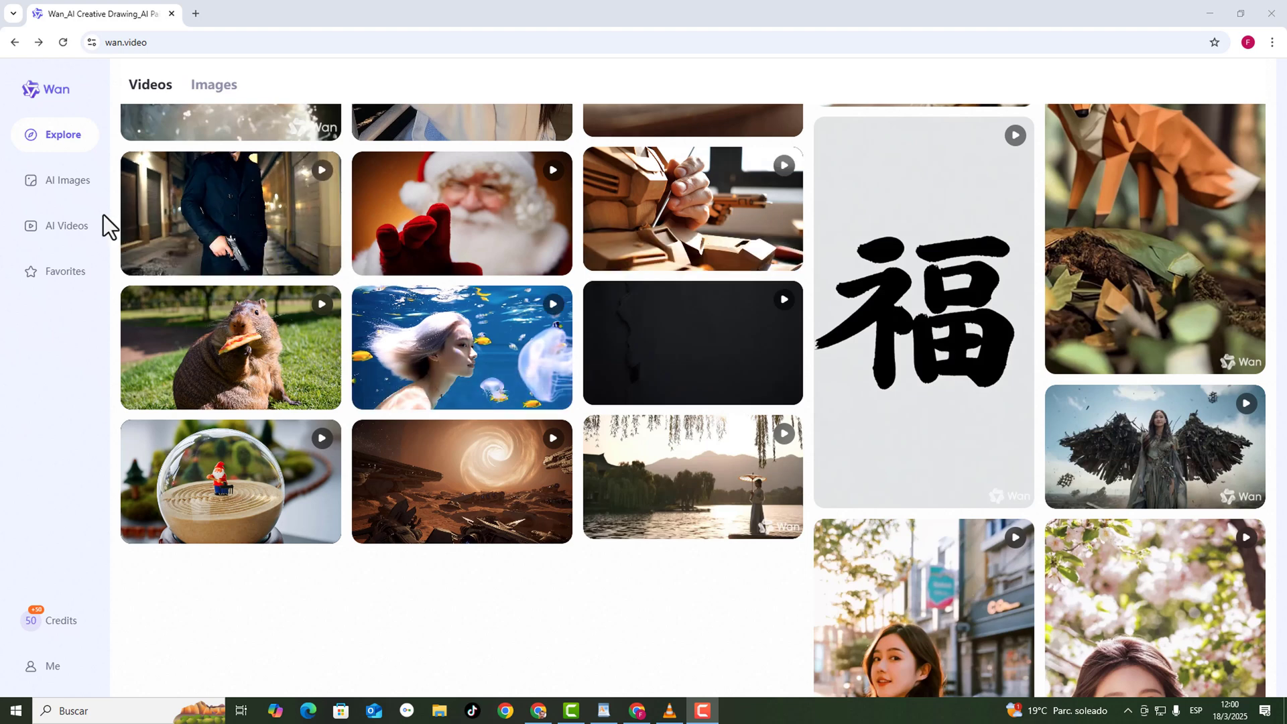
# Open the AI image creator and review the available Wan models, leaving Wan2.1 Plus selected.
pyautogui.click(63, 185)
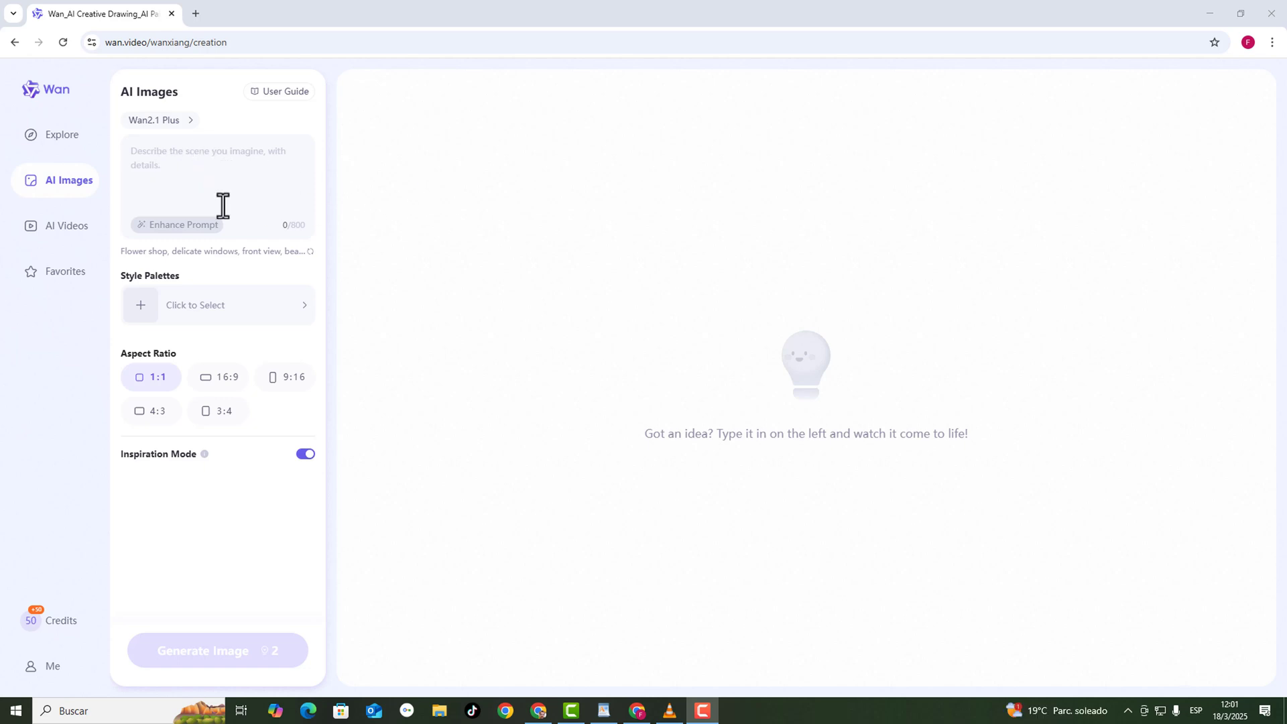
pyautogui.click(166, 126)
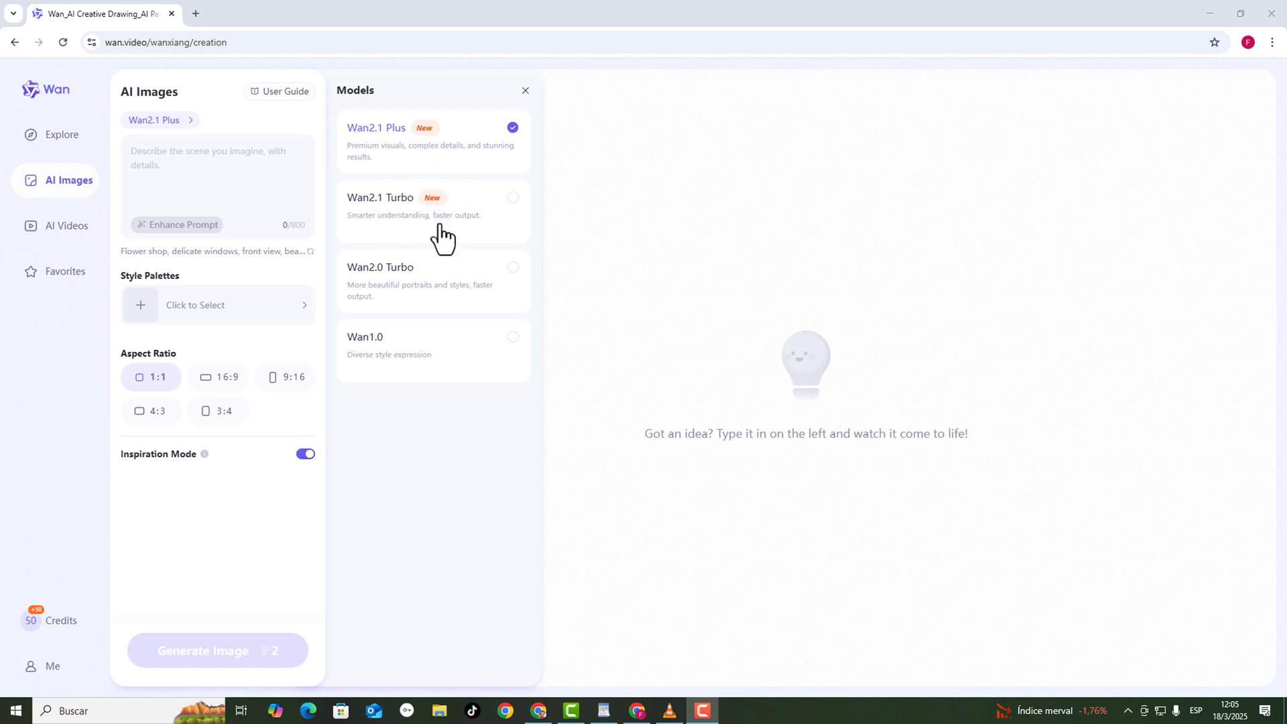
pyautogui.click(524, 90)
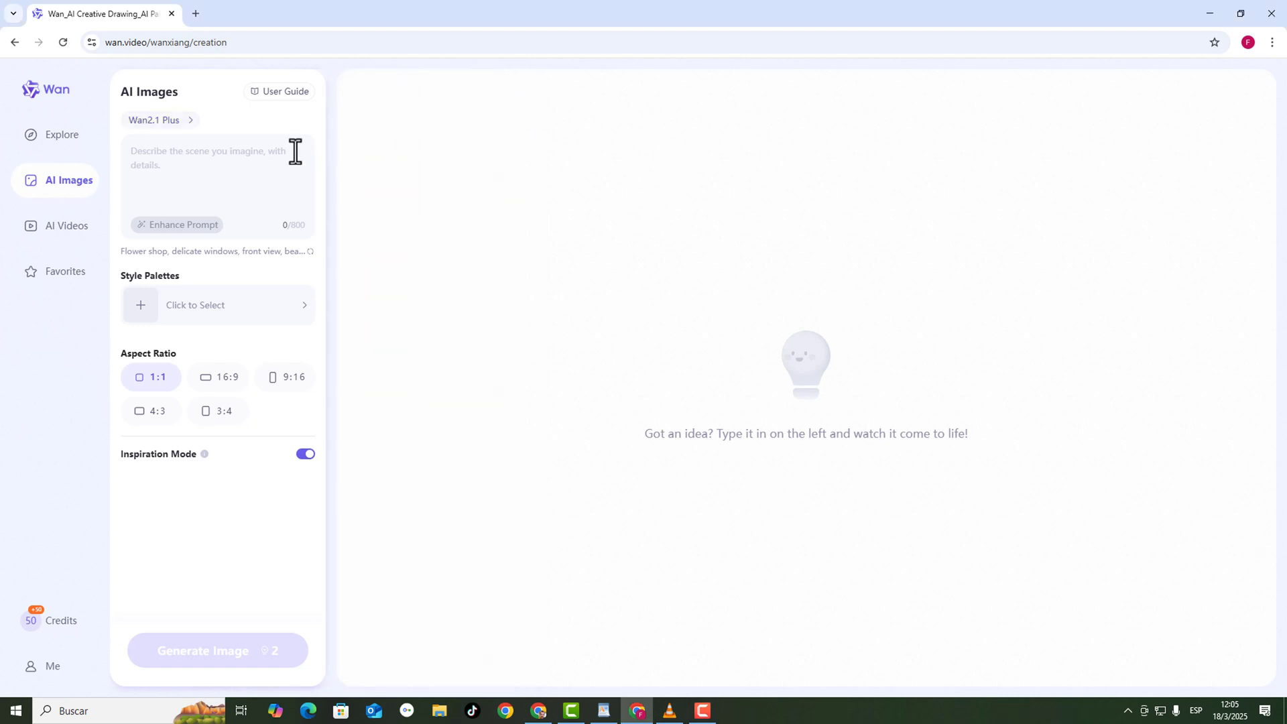
# Enter the prompt "UN LEON BLANCO CAMINANDO JUNTO A UN GATO NEGRO EN LA NIEVE", enhance it and use the enhanced version.
pyautogui.click(227, 157)
pyautogui.write('UN LEON BLANCO CAMINANDO JUNTO A UN GATO NEGRO EN LA NIEVE')
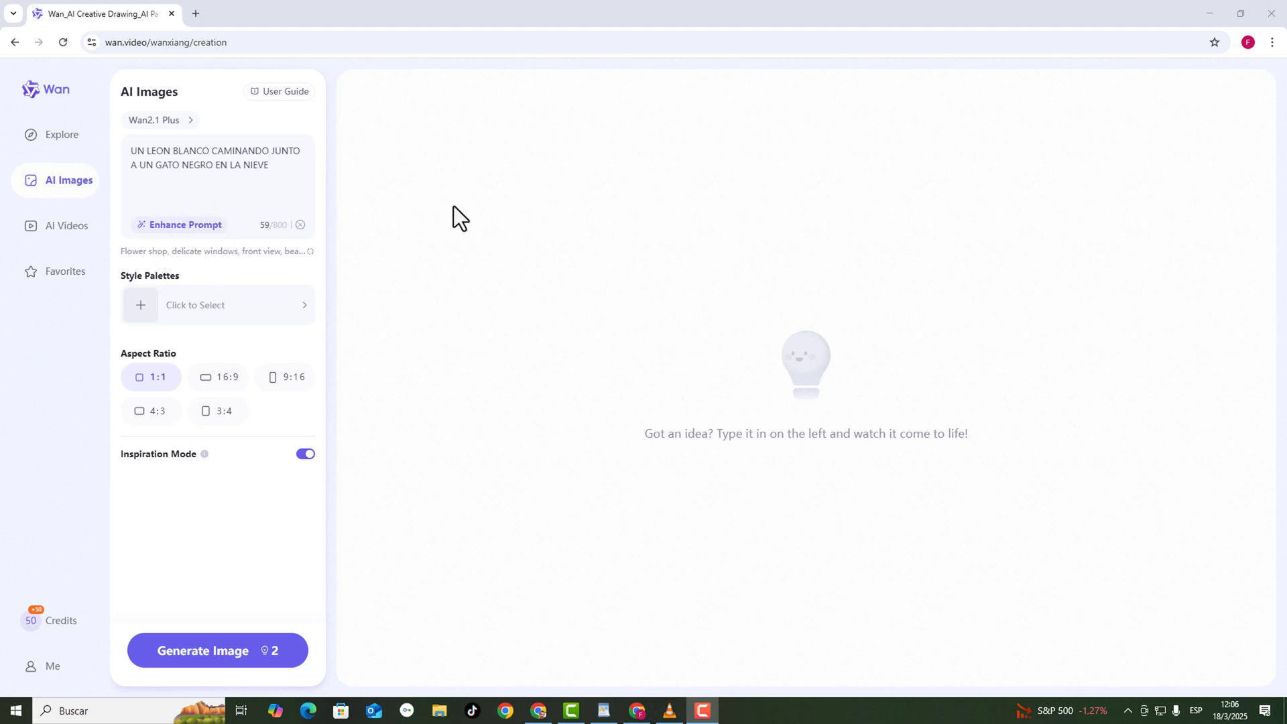
pyautogui.click(191, 230)
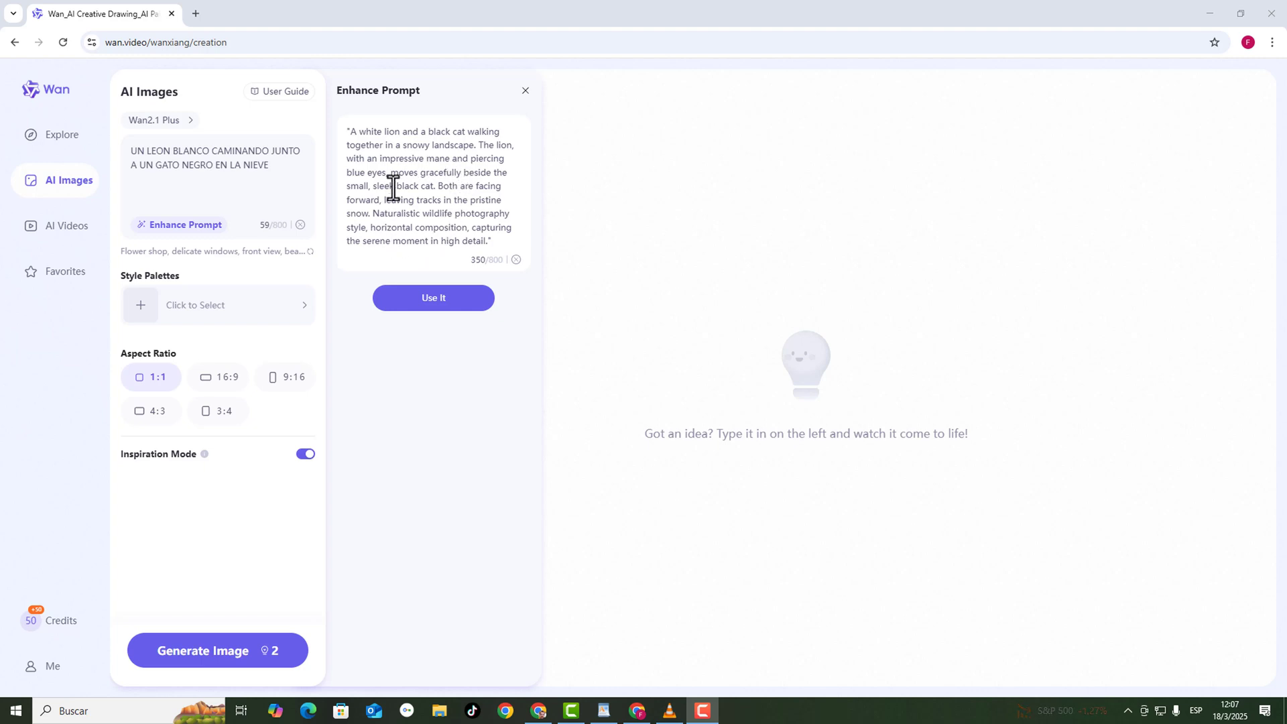
pyautogui.click(433, 301)
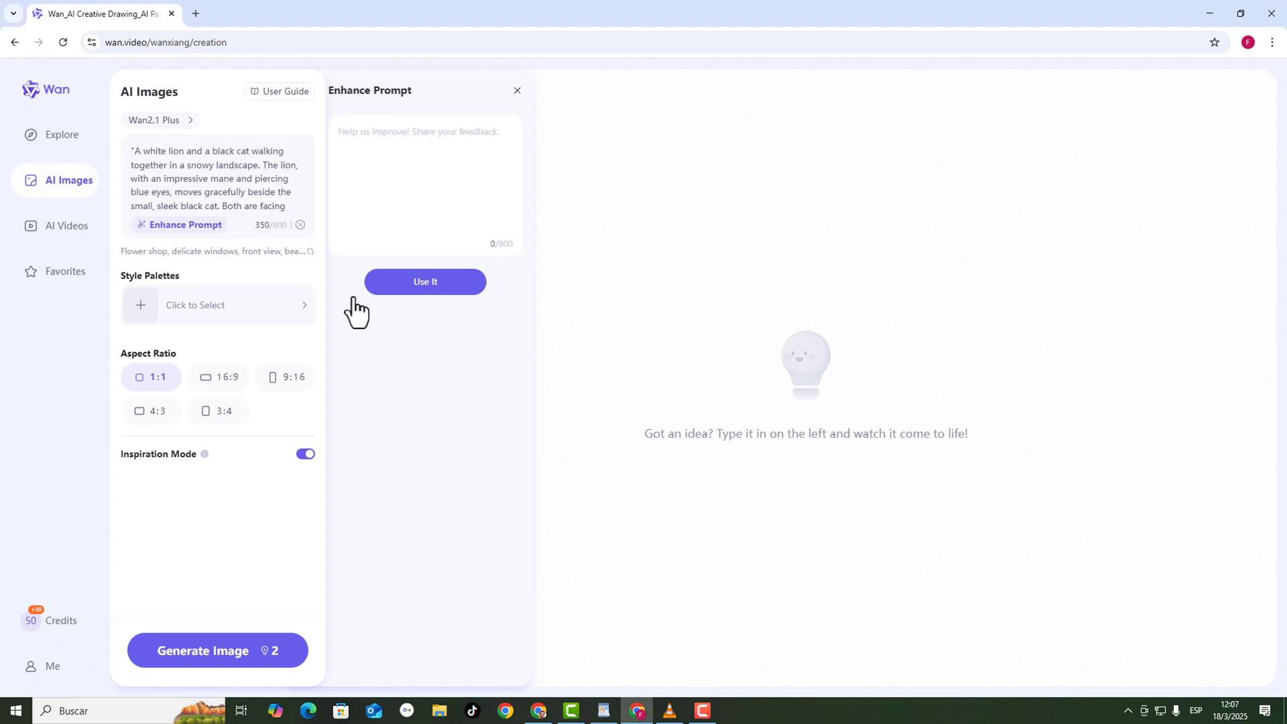
# Try the four-panel comic style "Bien" and the film-stills style "Fotogramas de la película", and clear the style selection.
pyautogui.click(163, 310)
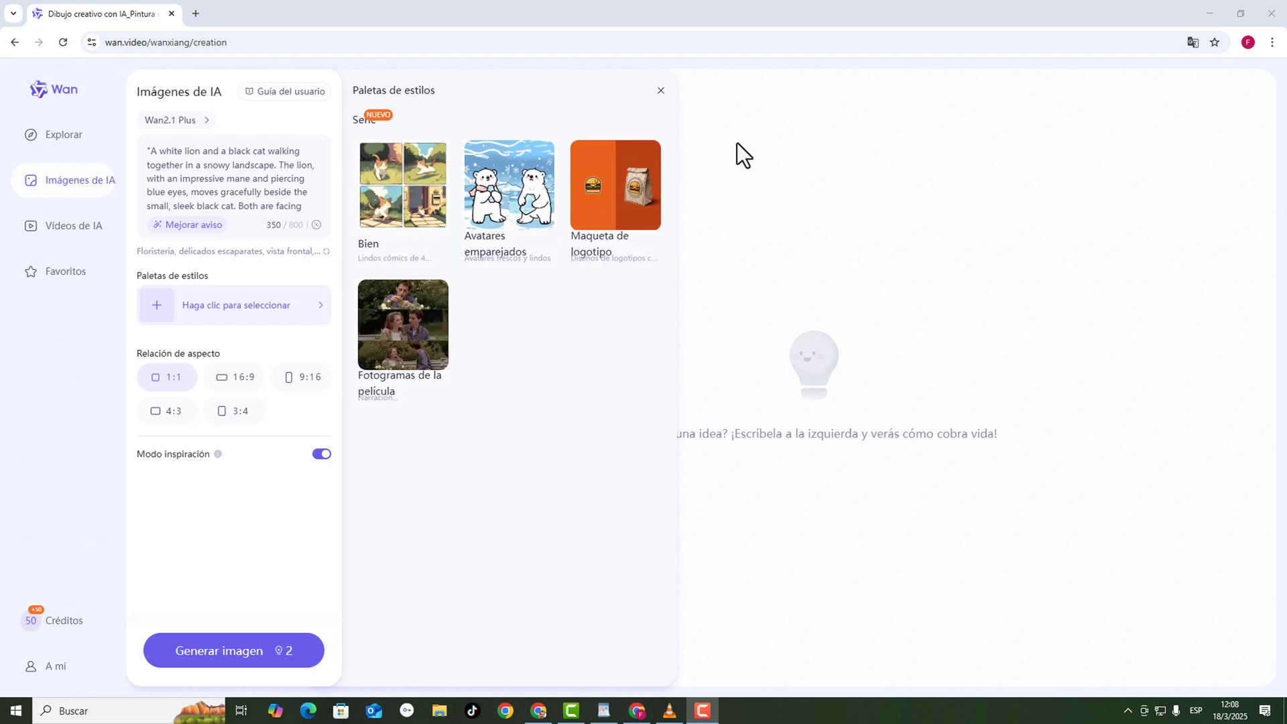
pyautogui.click(393, 225)
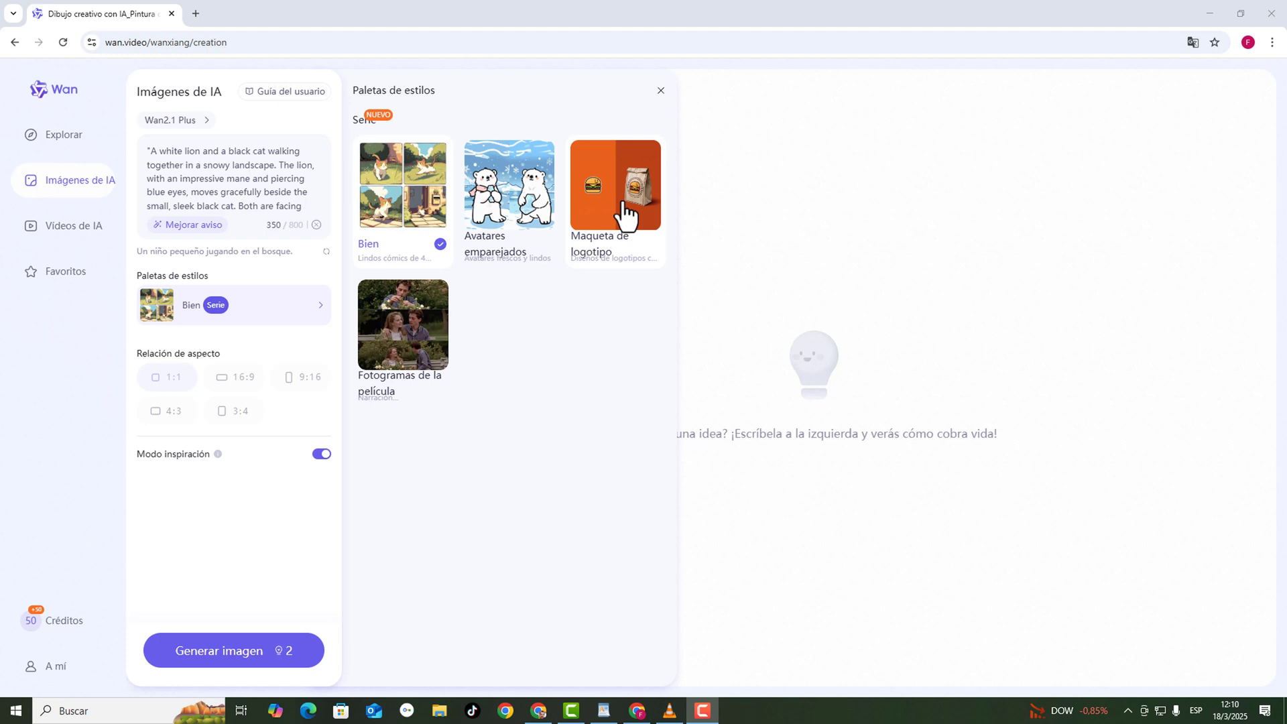
pyautogui.click(414, 341)
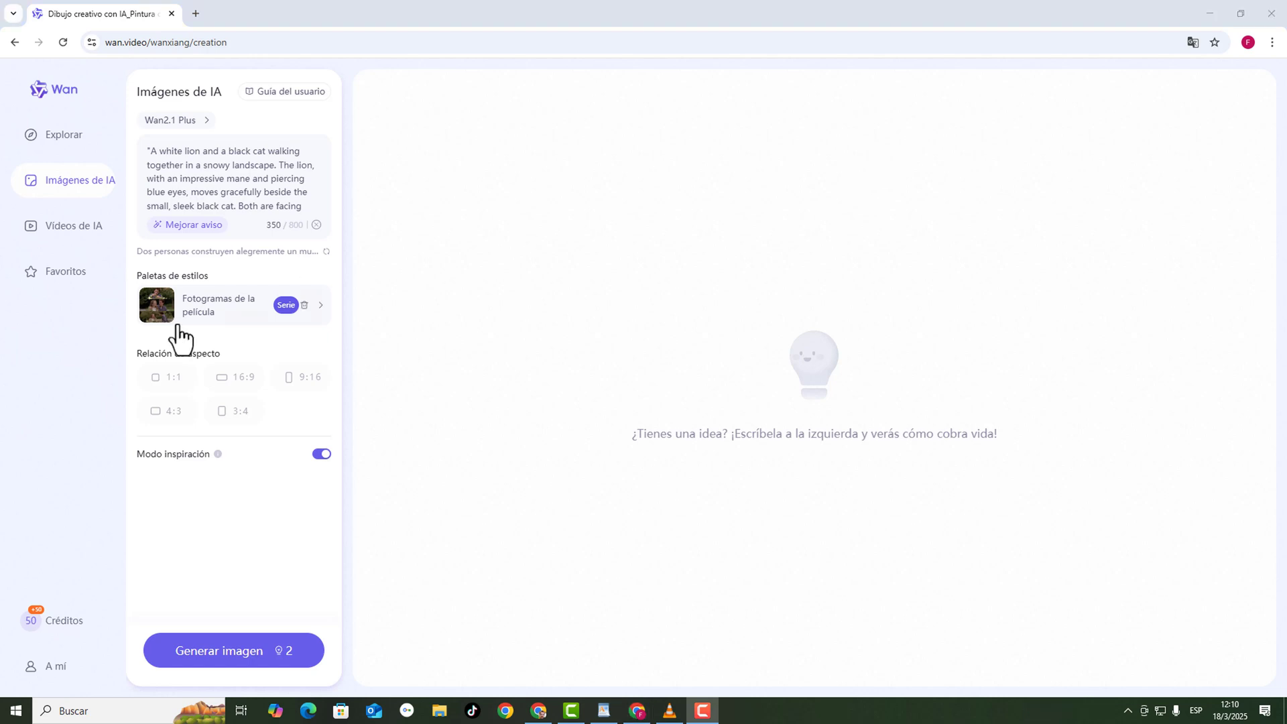
pyautogui.moveTo(208, 332)
pyautogui.click(304, 306)
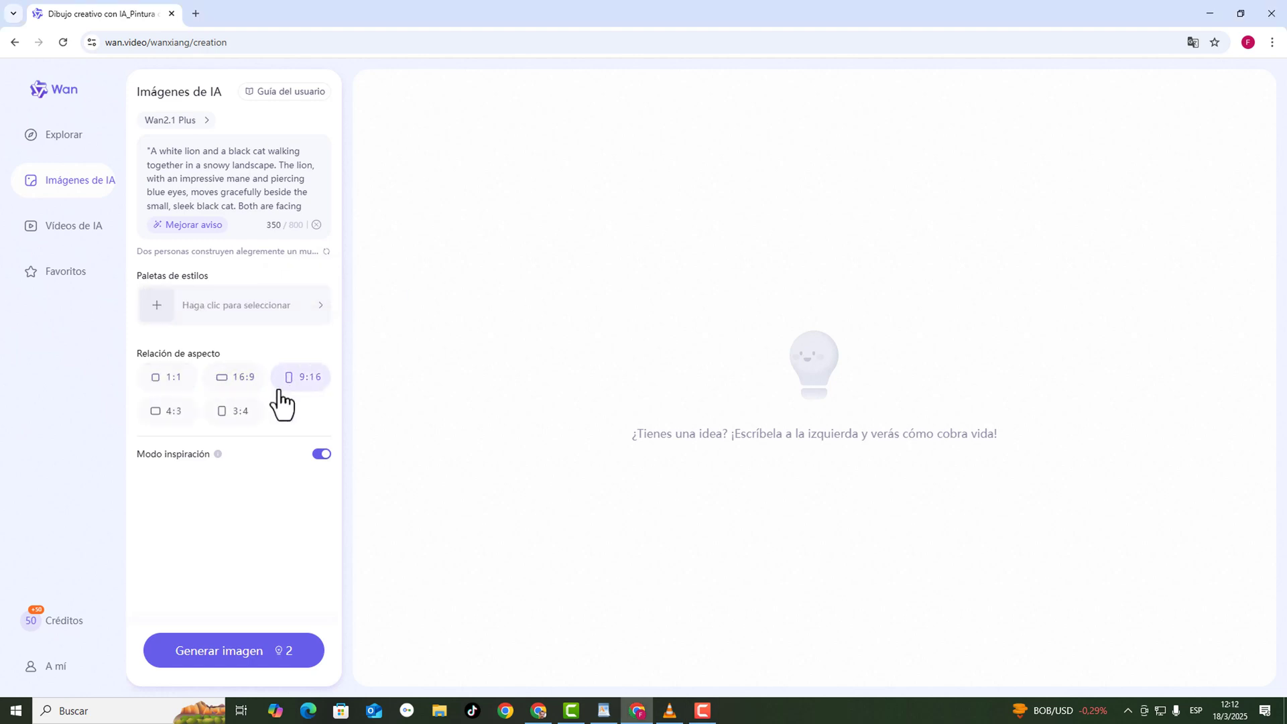
# Set the image's aspect ratio to 4:3 and apply the "Fotogramas de la película" style palette.
pyautogui.click(168, 417)
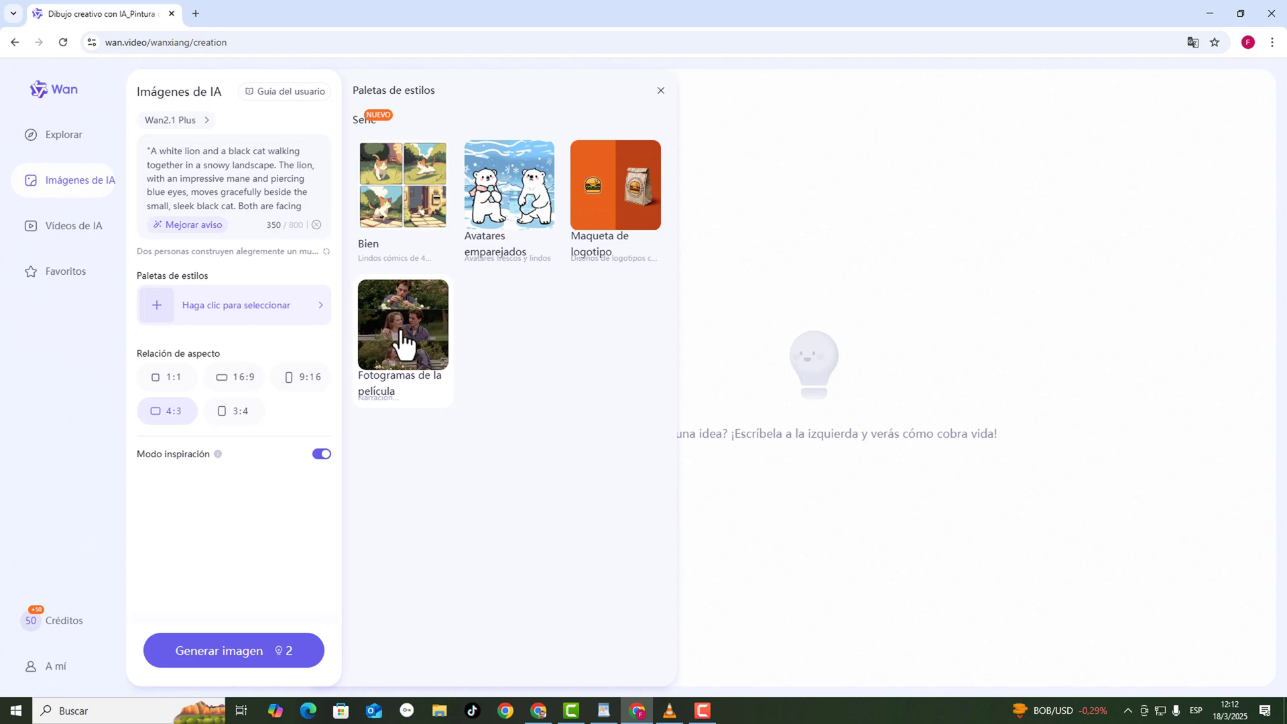
pyautogui.click(403, 342)
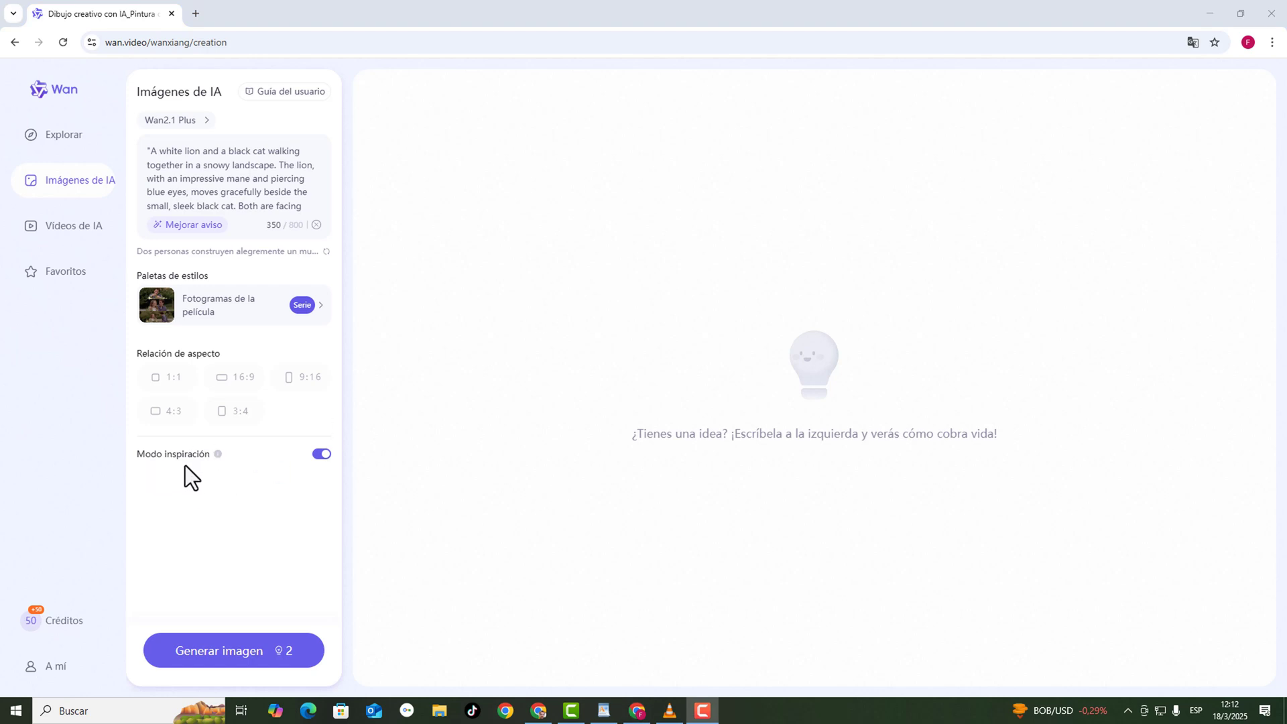
pyautogui.moveTo(217, 459)
# Claim the daily credits for the account and generate the image from the enhanced prompt.
pyautogui.click(57, 627)
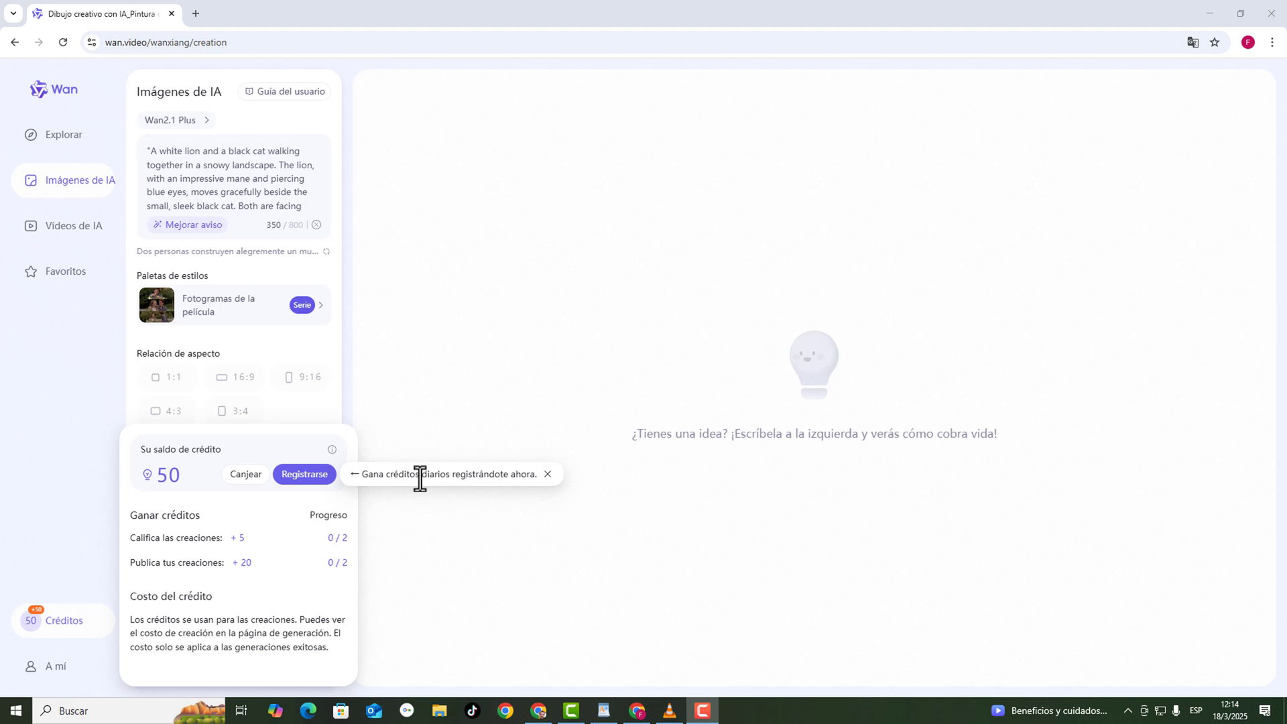
pyautogui.click(302, 489)
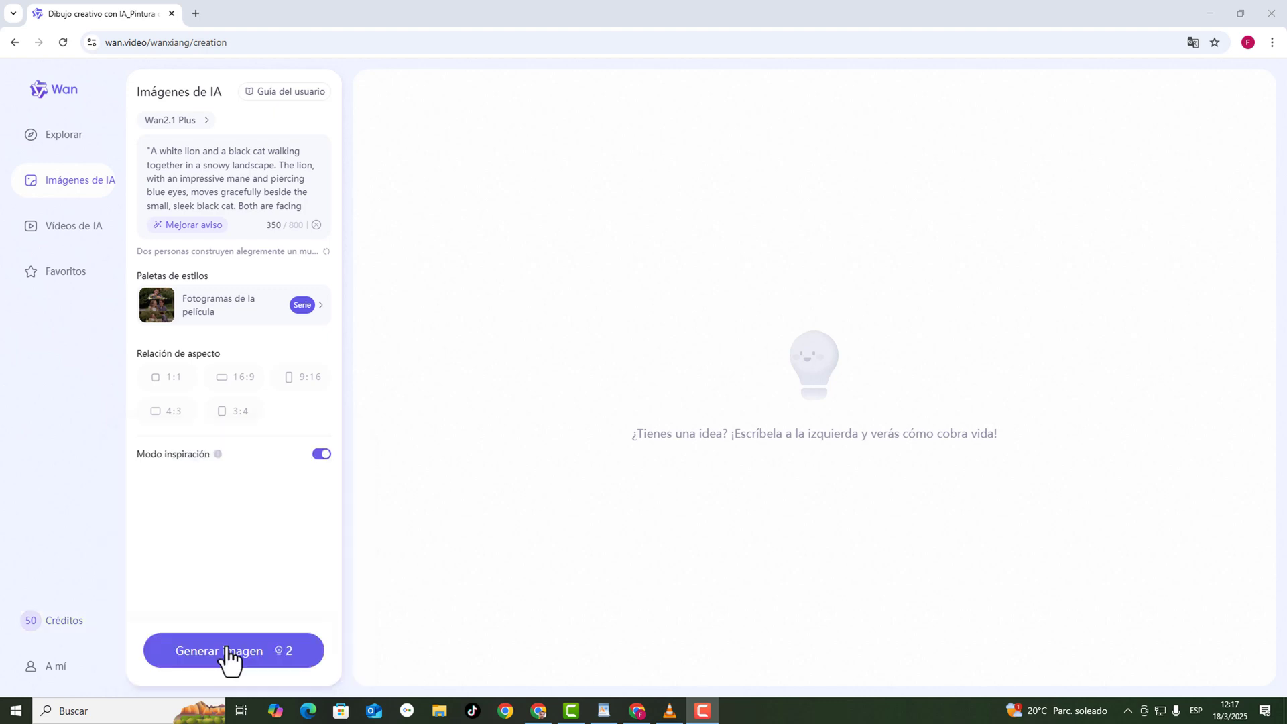
pyautogui.click(228, 652)
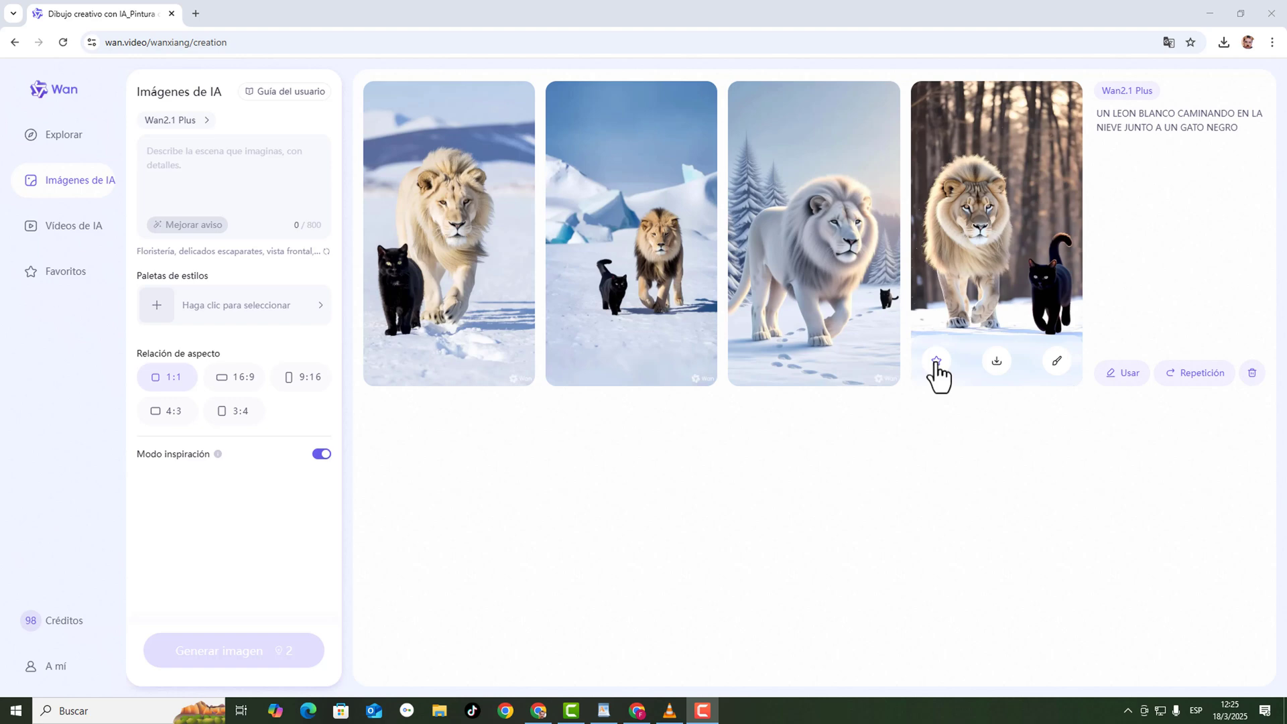
# Mark the fourth lion-and-cat image as a favourite and open its download options.
pyautogui.click(936, 364)
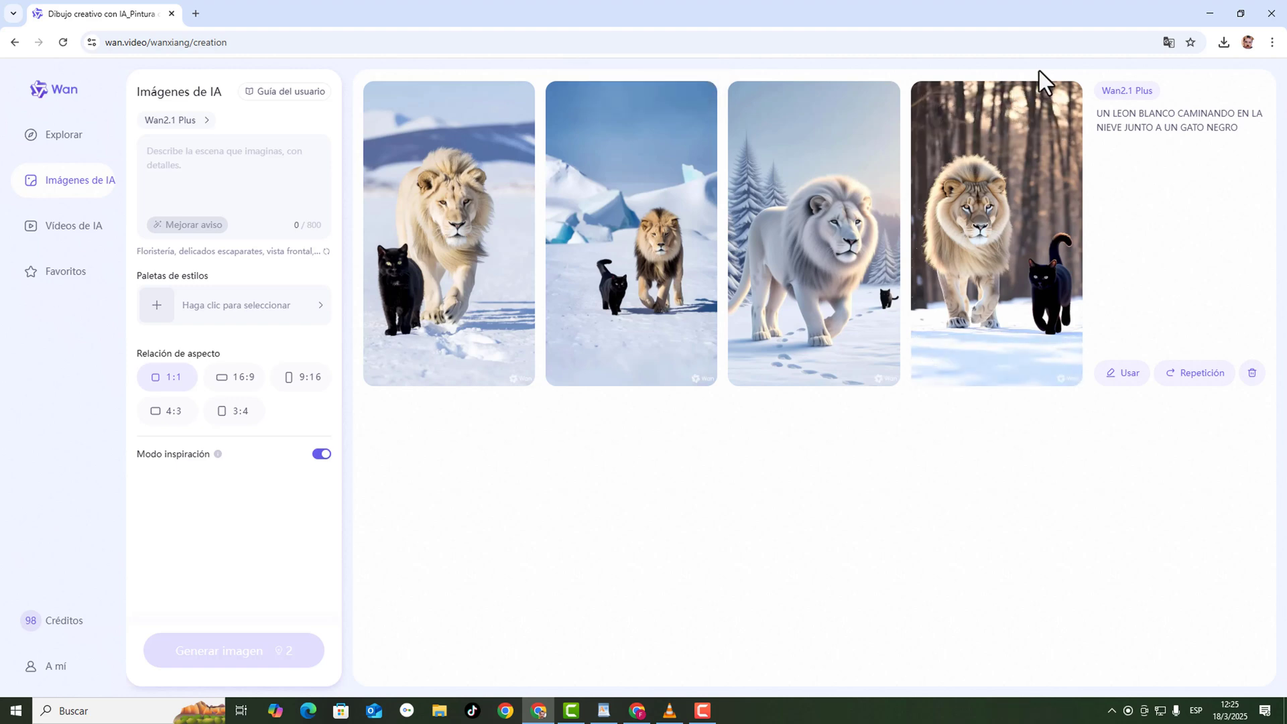
pyautogui.click(997, 362)
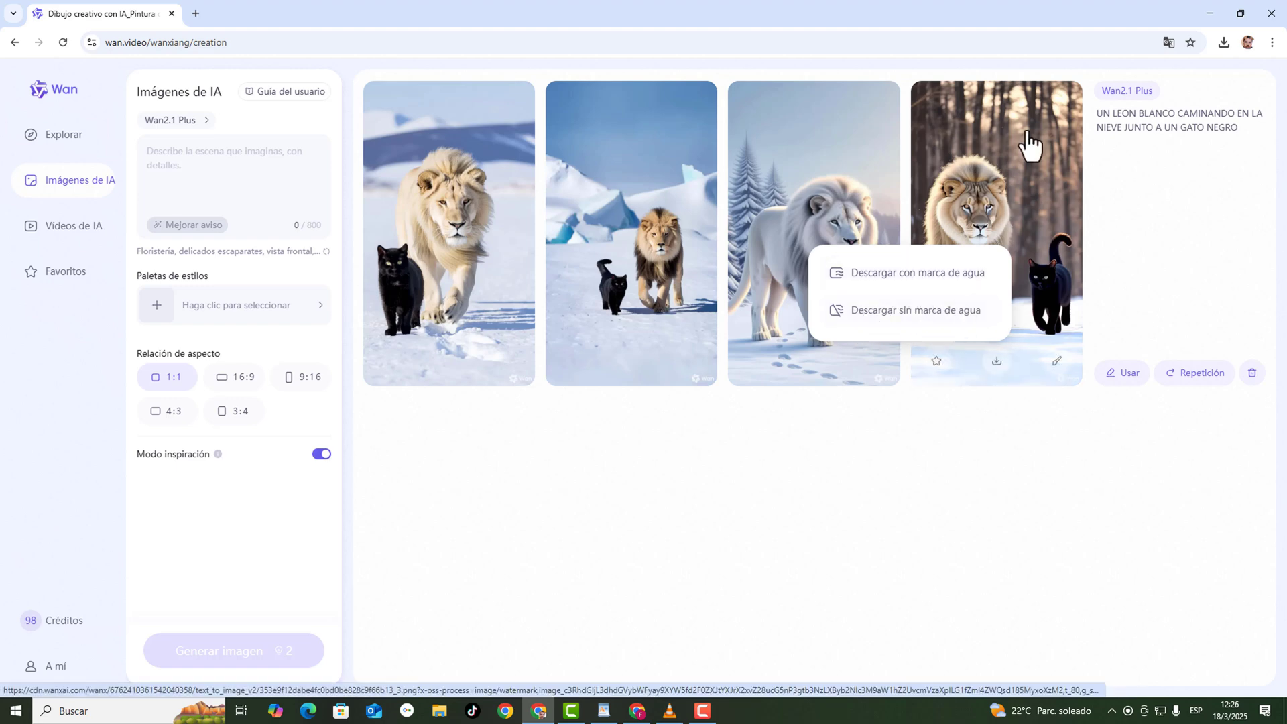
# Send the fourth lion-and-cat image to video generation as the reference image.
pyautogui.moveTo(1058, 366)
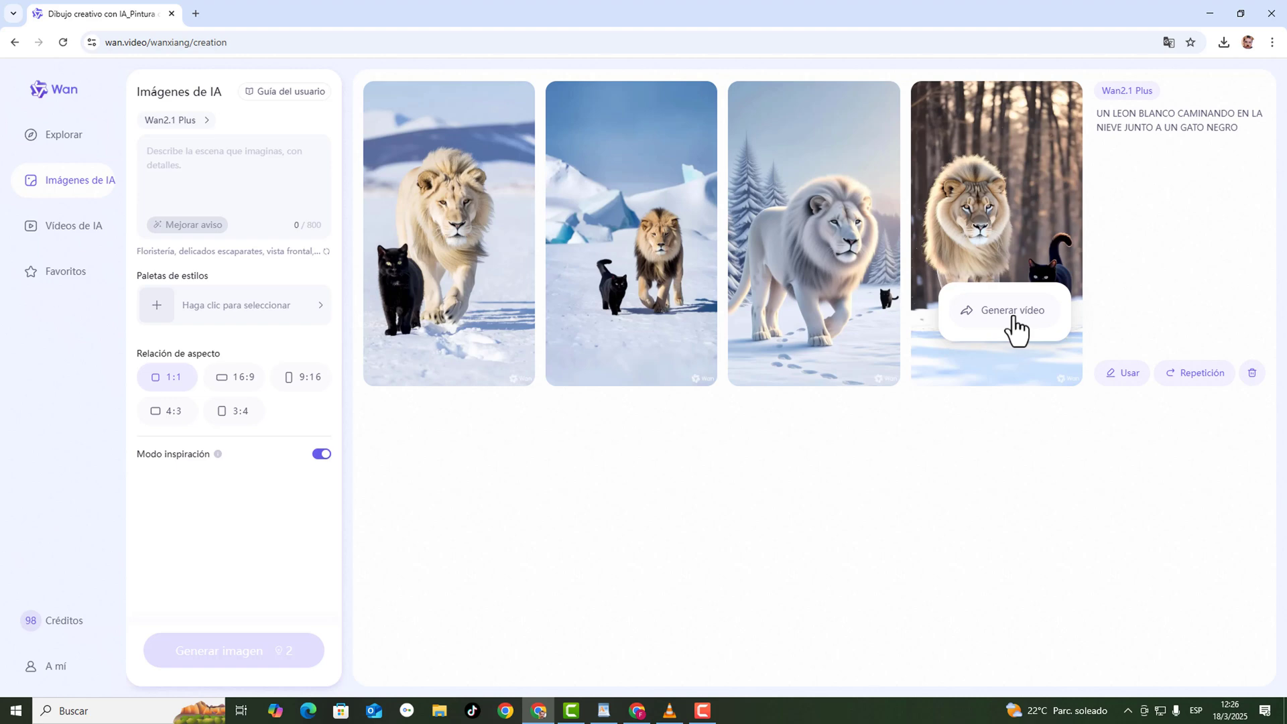
pyautogui.click(1014, 311)
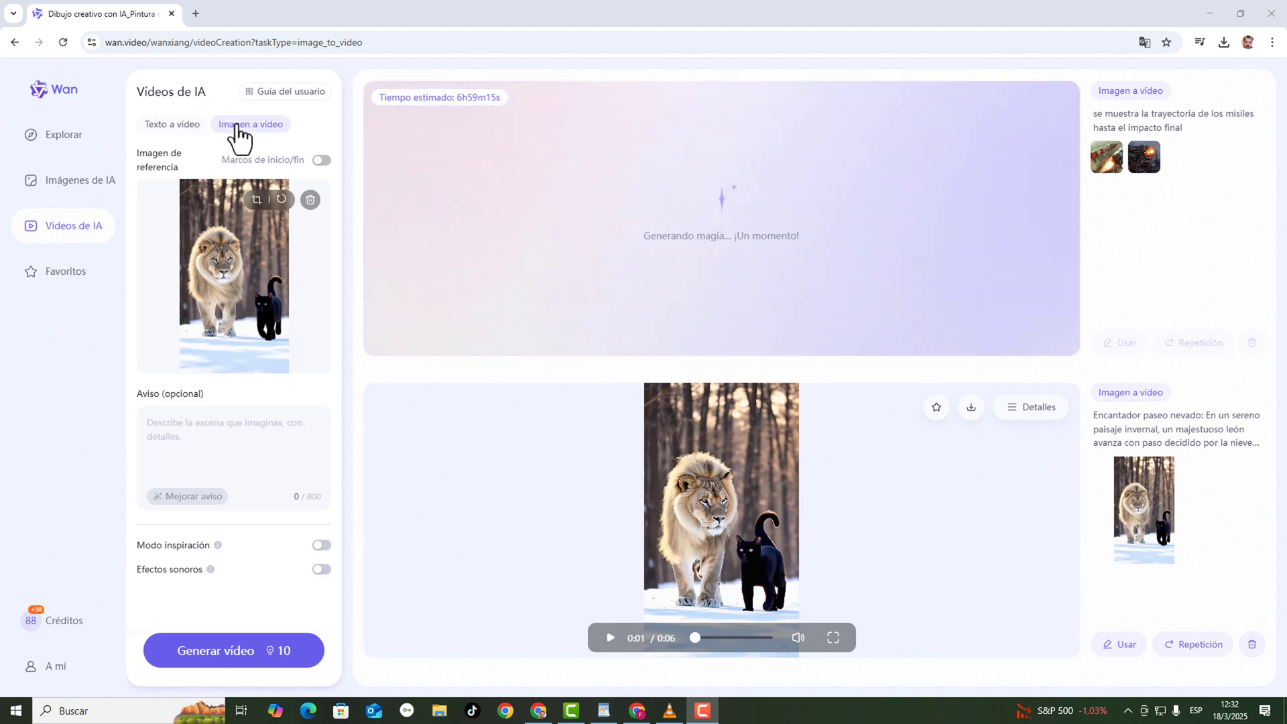
# Look over the text-to-video settings, return to image-to-video and check the start/end frames option.
pyautogui.click(176, 131)
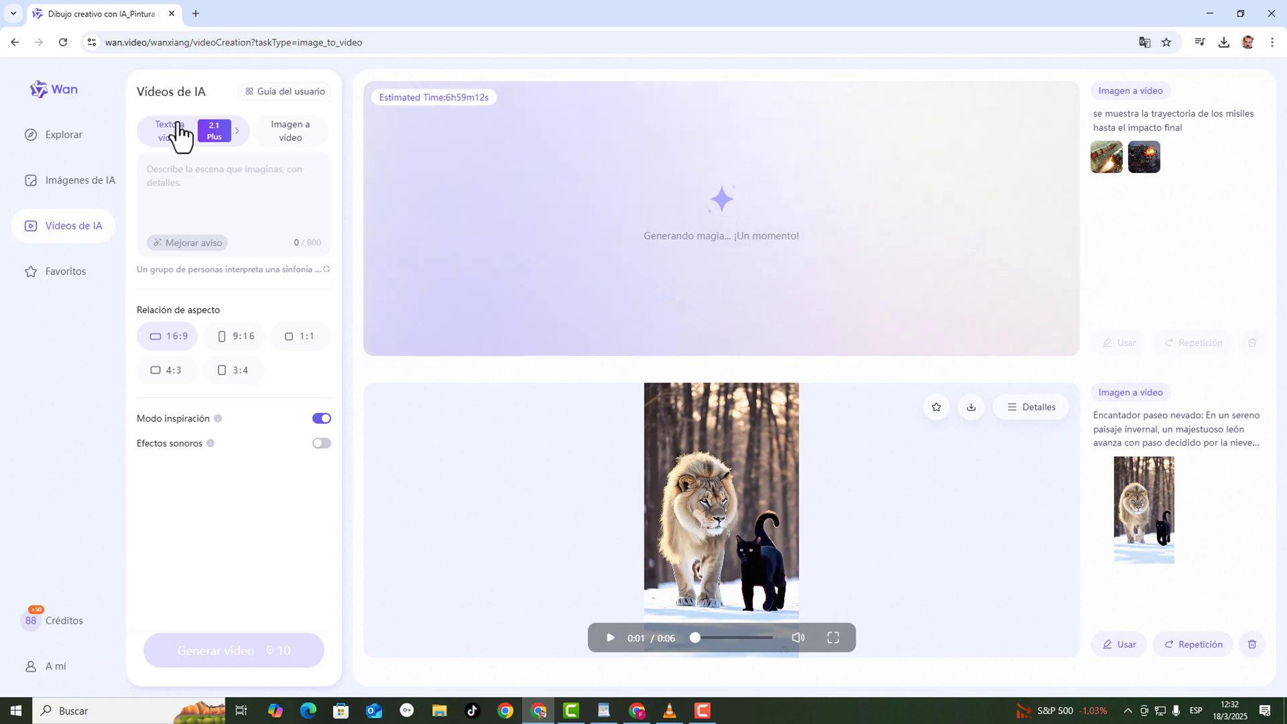
pyautogui.click(290, 135)
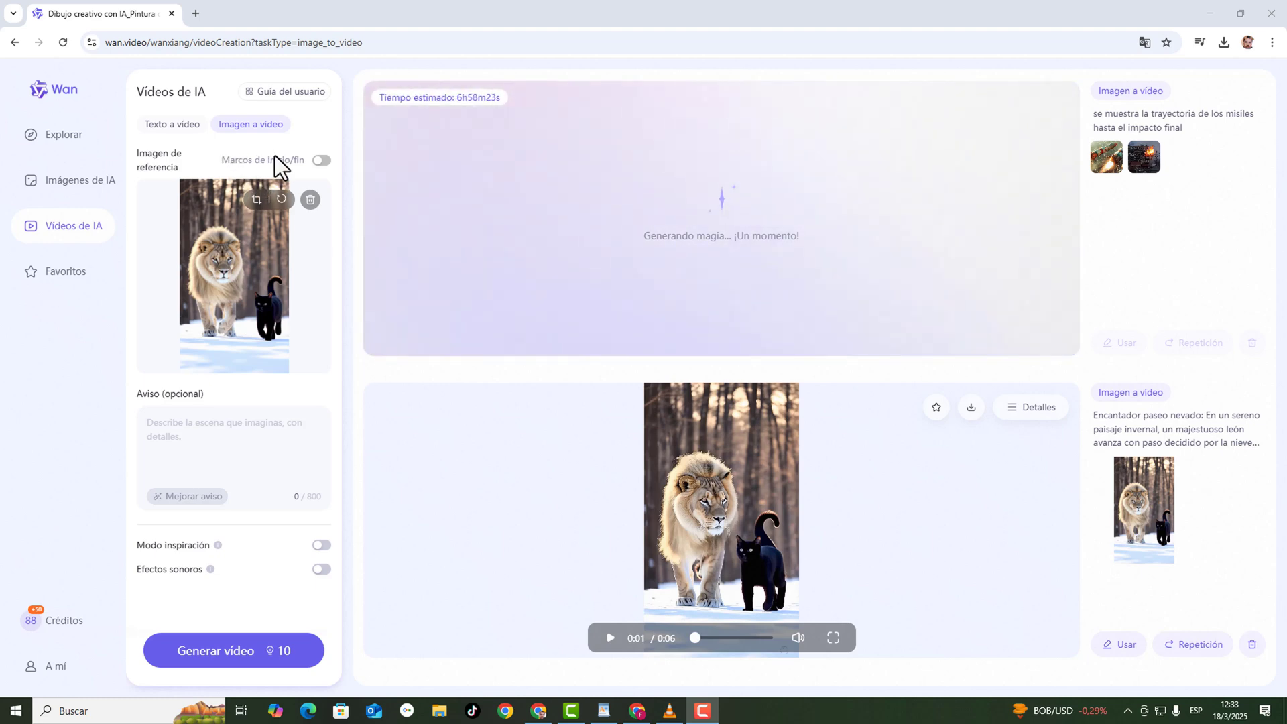
pyautogui.click(324, 166)
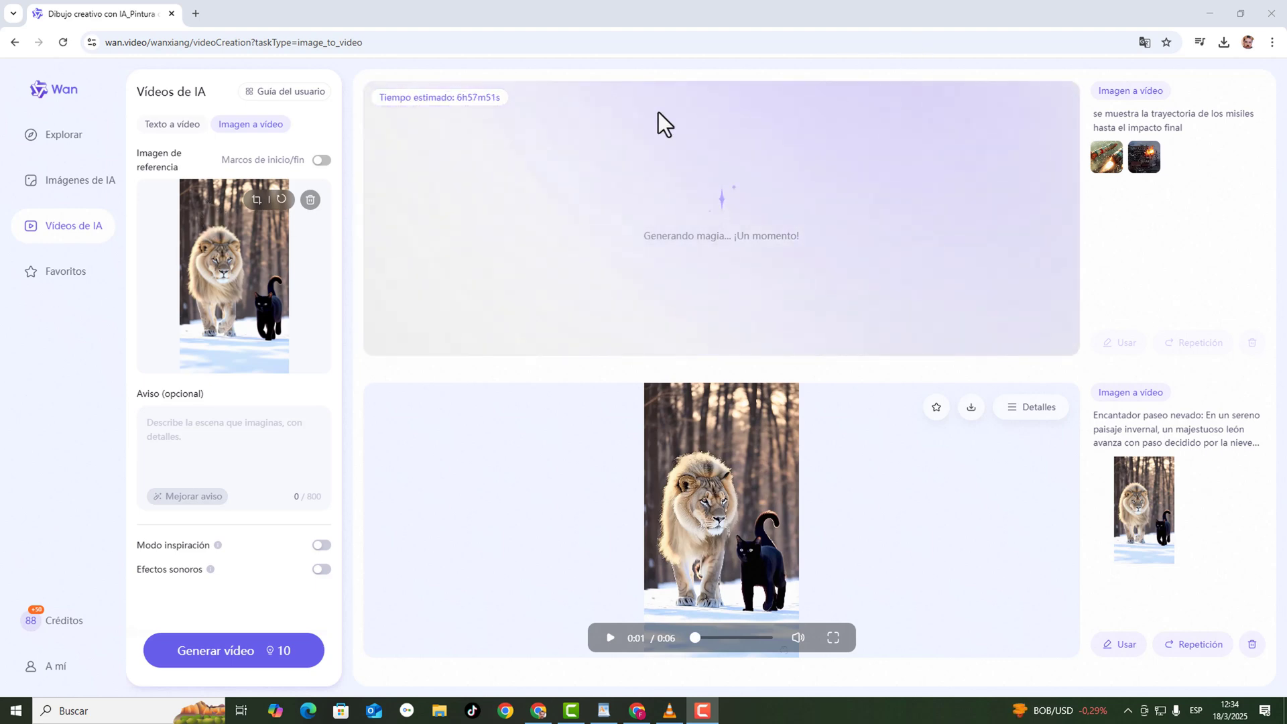
# Look at the crop and replace options for the reference image, cancelling the file selection.
pyautogui.click(256, 200)
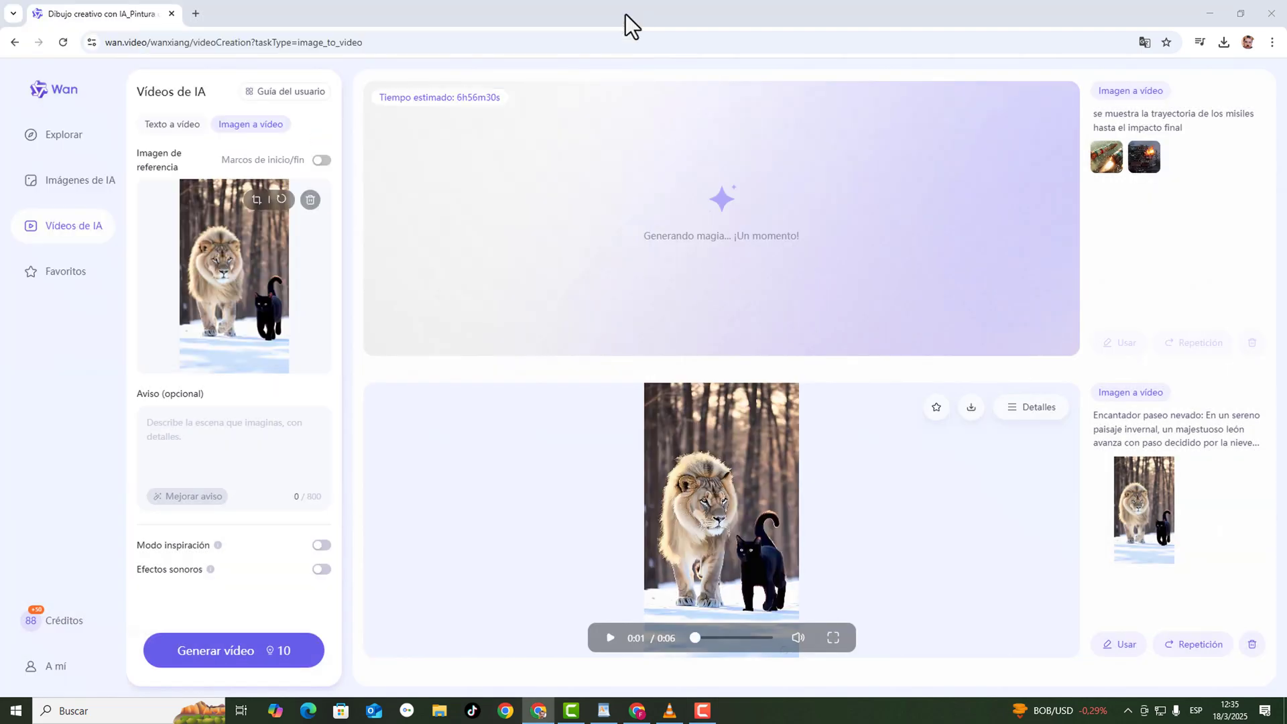
pyautogui.click(280, 201)
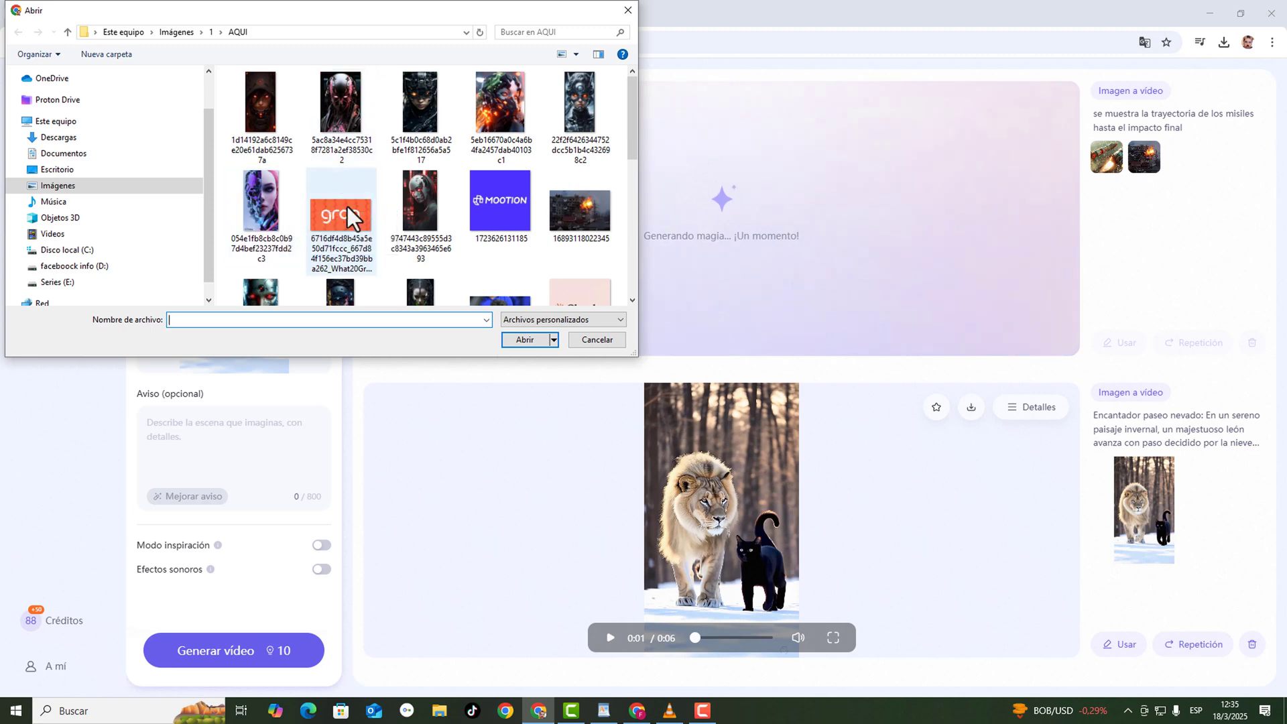
pyautogui.press('Escape')
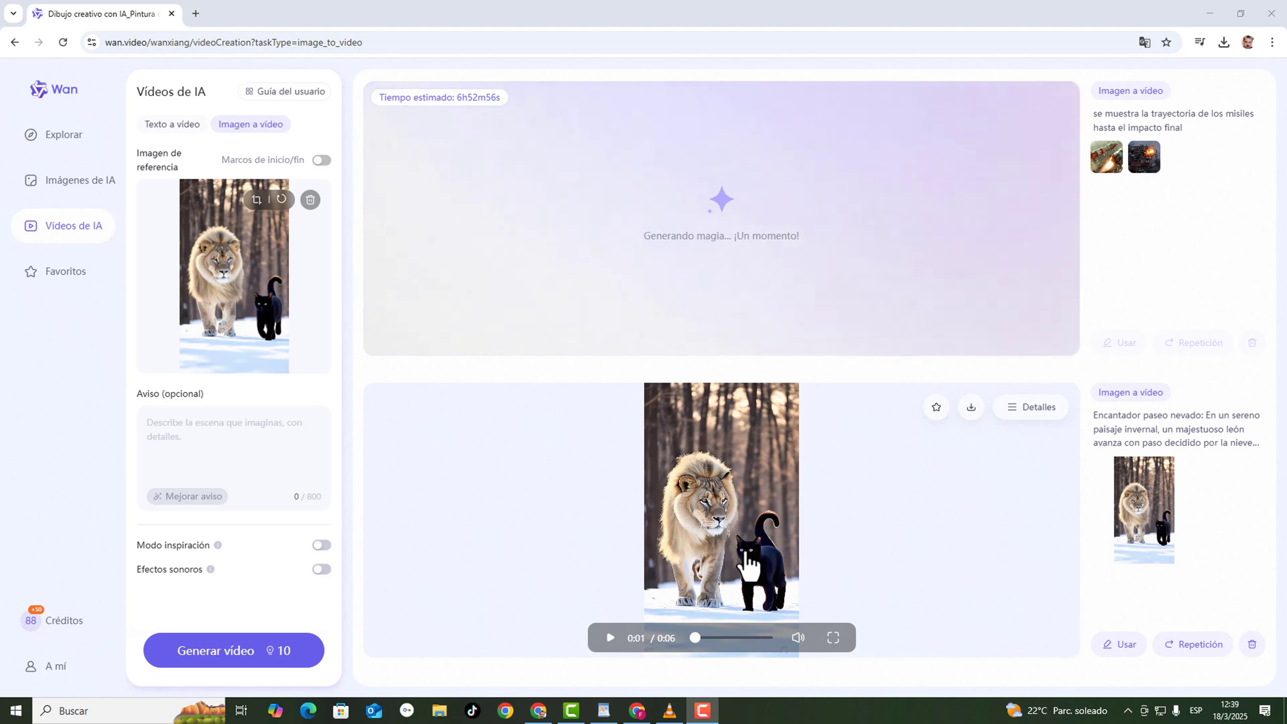
# Watch the generated lion-and-cat video in full screen and return to the video creation page.
pyautogui.click(834, 639)
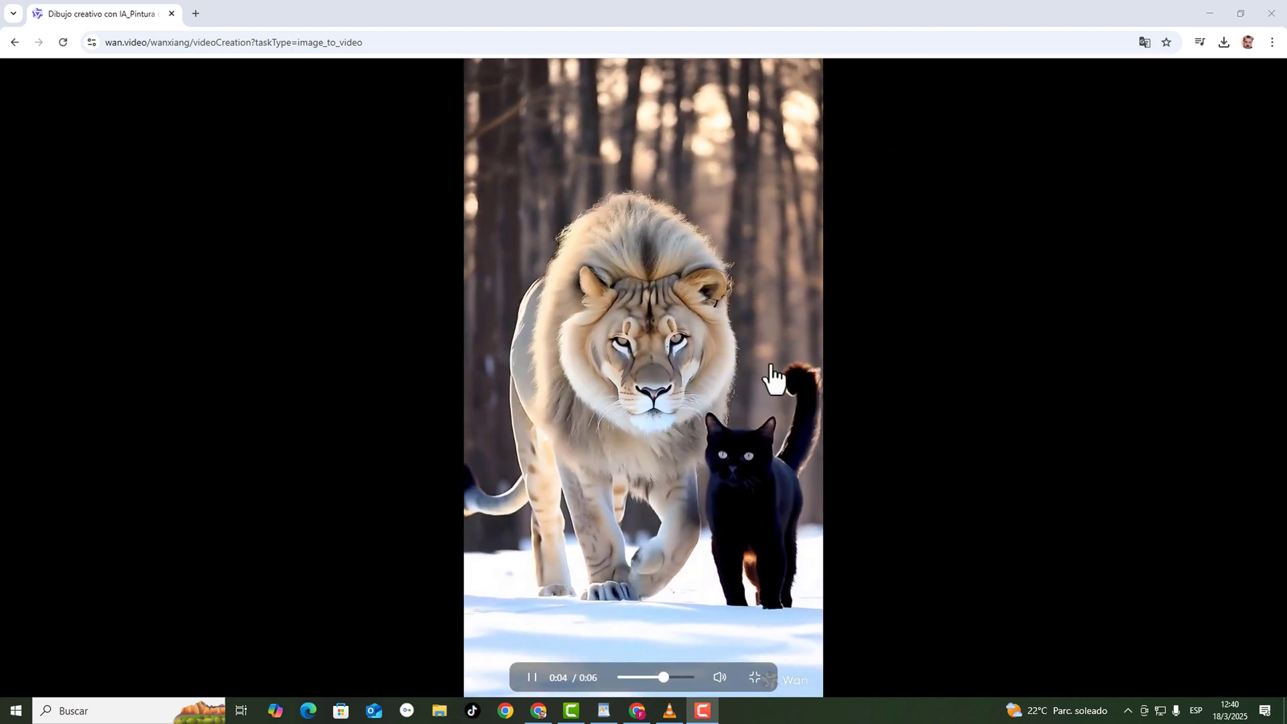
pyautogui.click(755, 678)
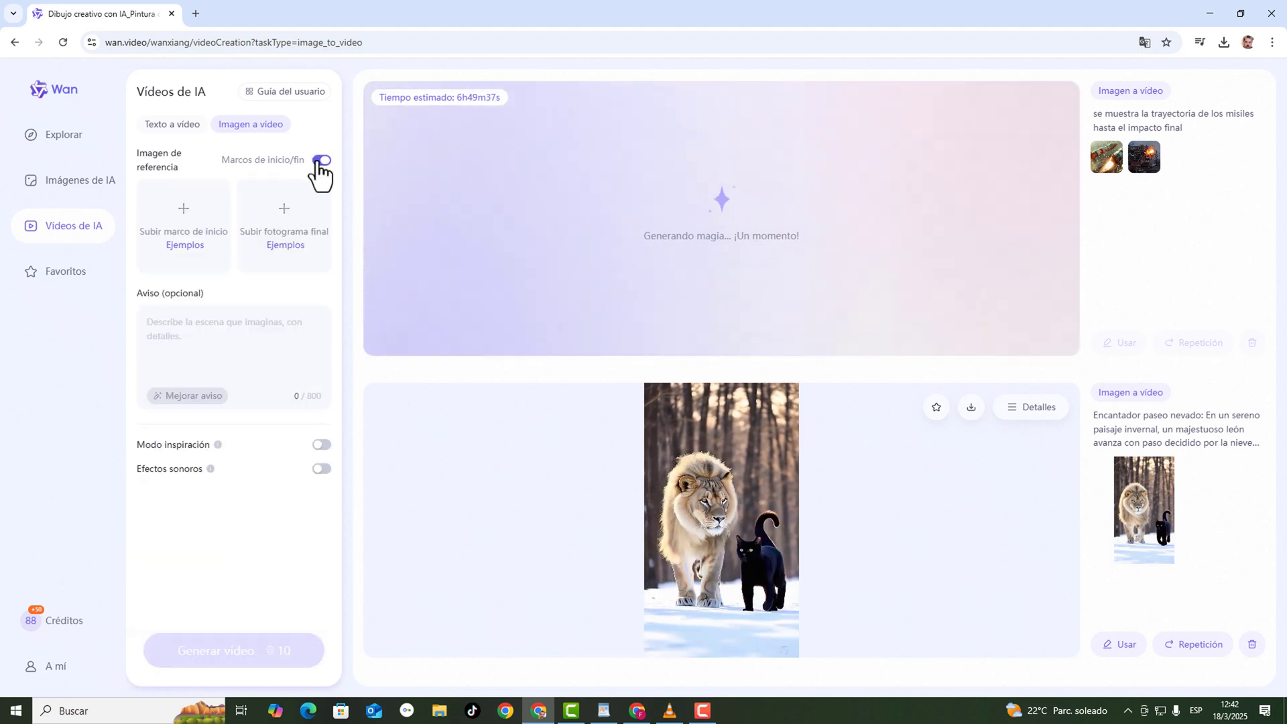
# Enable start/end frames for image-to-video and open the example images for the start frame.
pyautogui.click(321, 160)
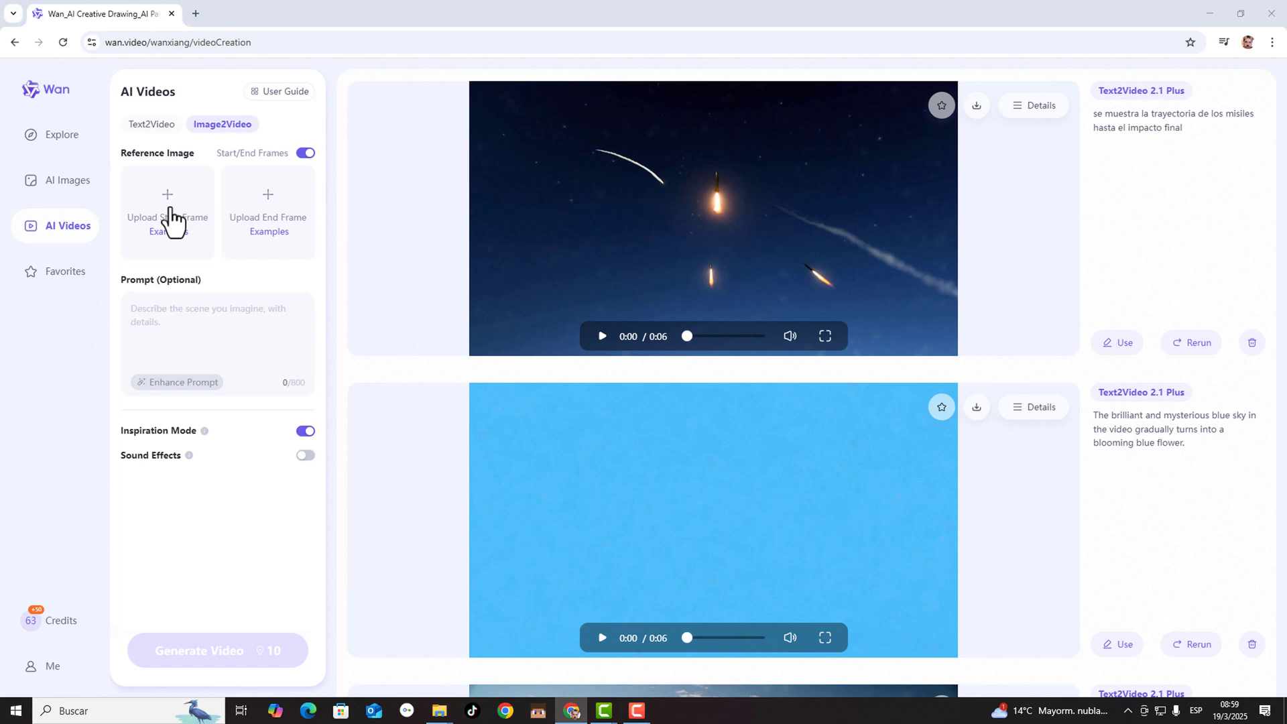
pyautogui.click(173, 221)
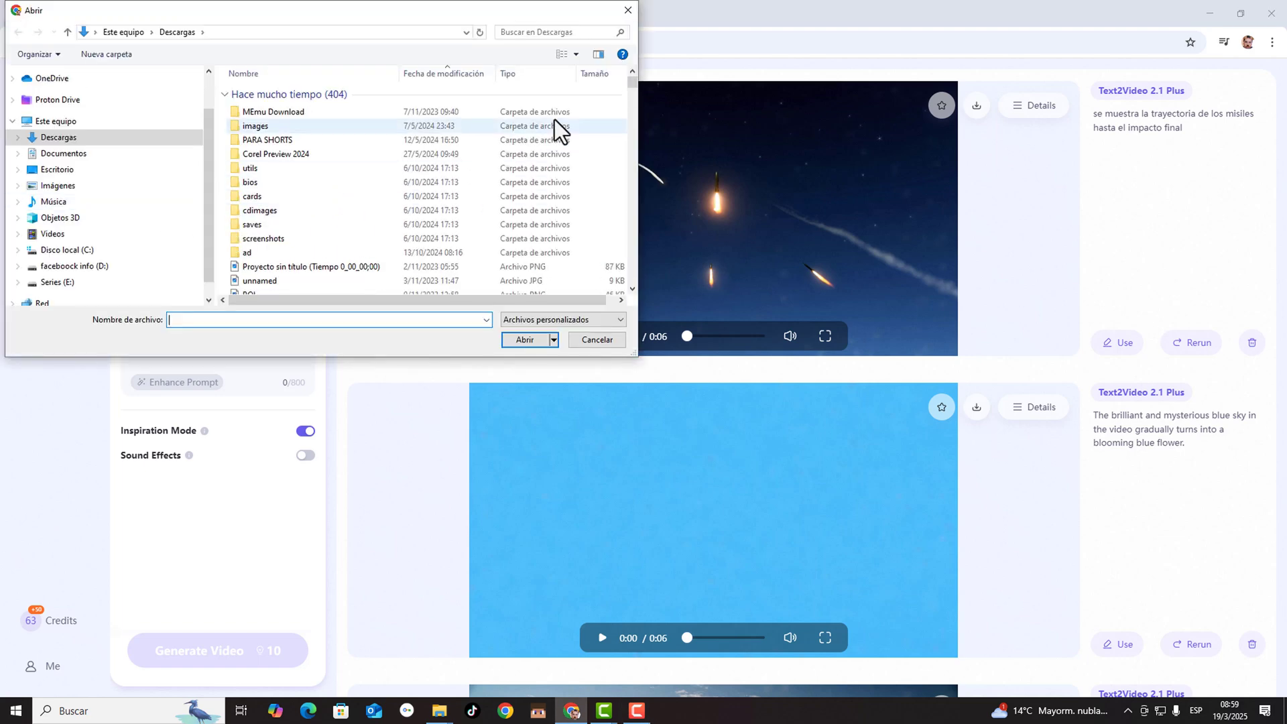
pyautogui.click(627, 11)
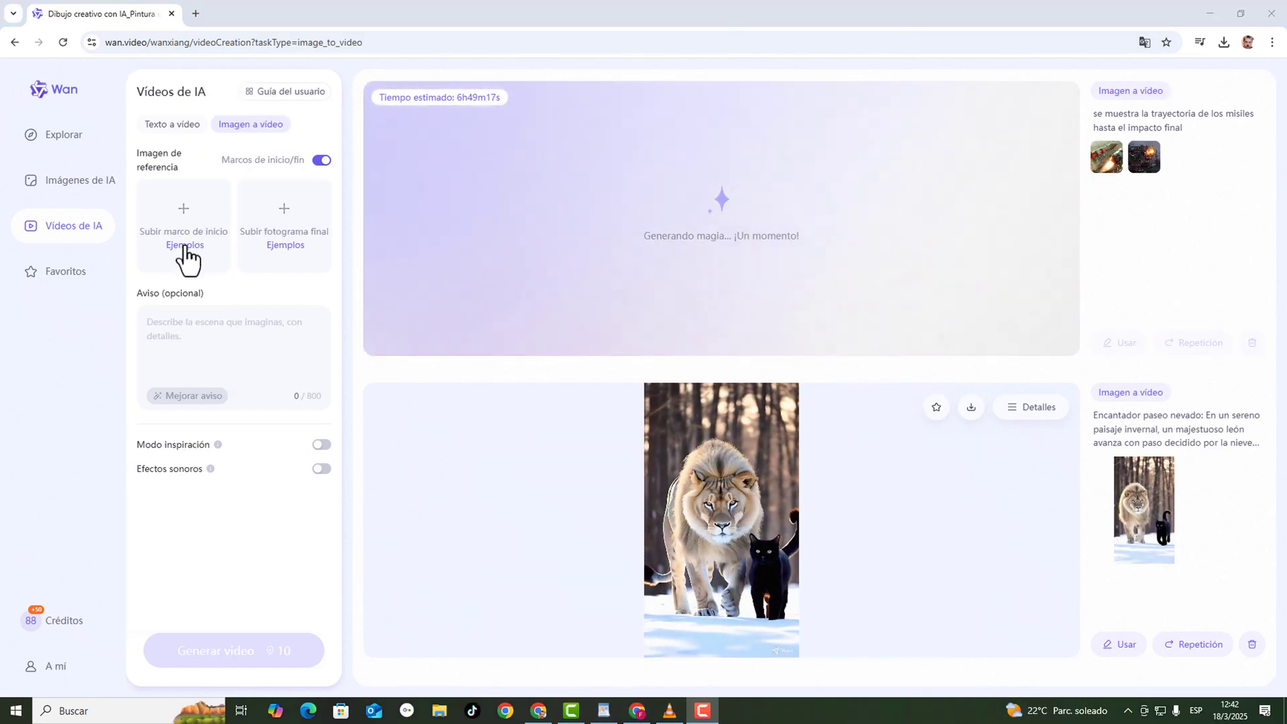
pyautogui.click(186, 245)
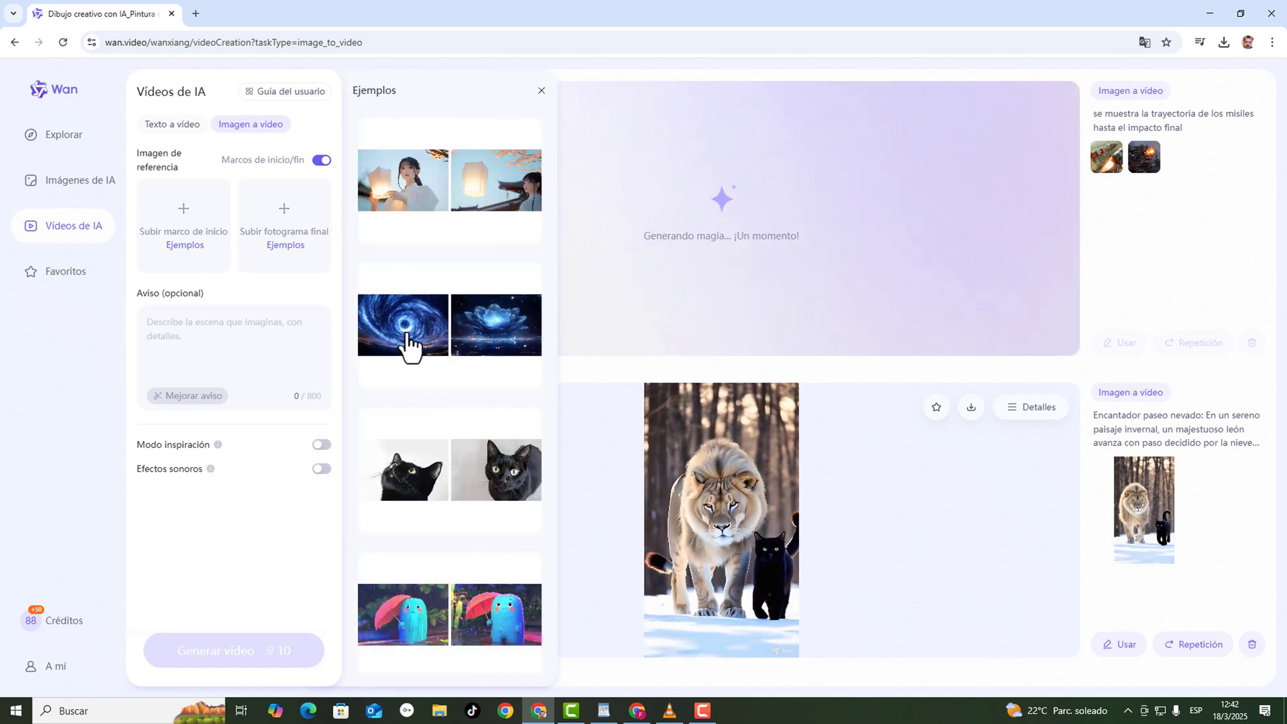
# Choose the blue galaxy and flower frame example, and watch the generated blue sky-to-flower video in full screen.
pyautogui.click(410, 345)
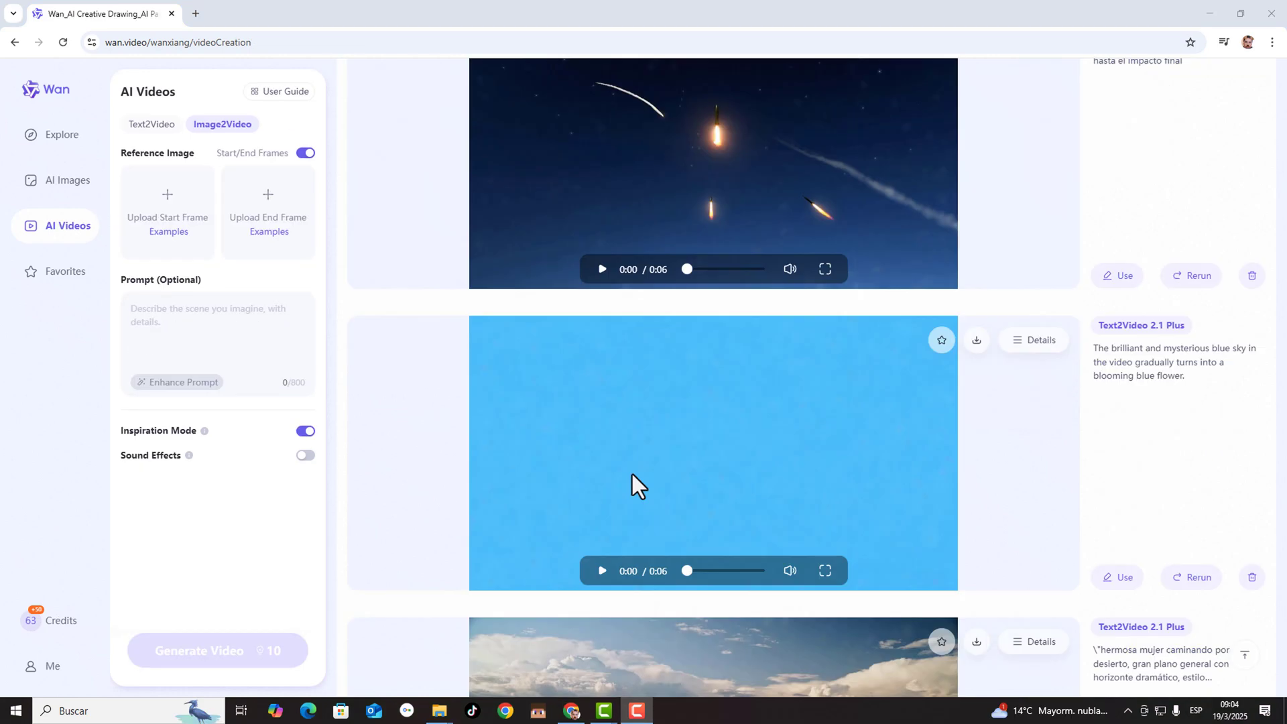
pyautogui.click(825, 571)
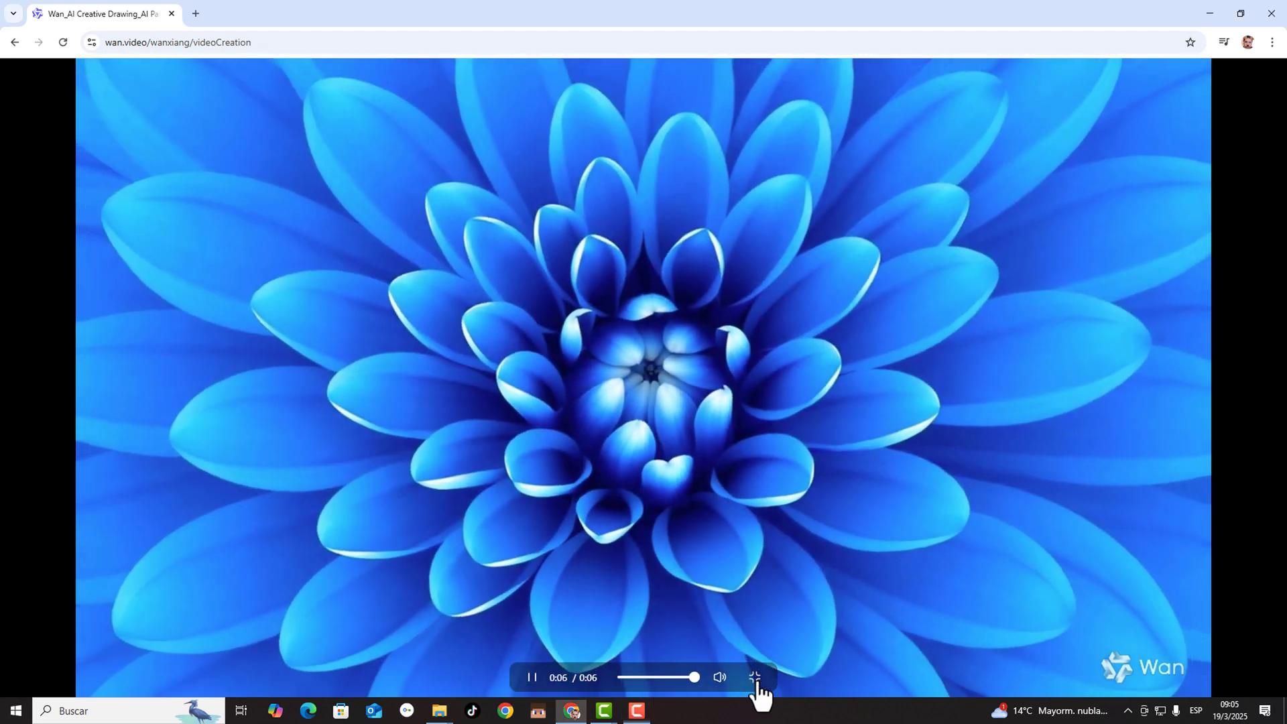
pyautogui.click(755, 677)
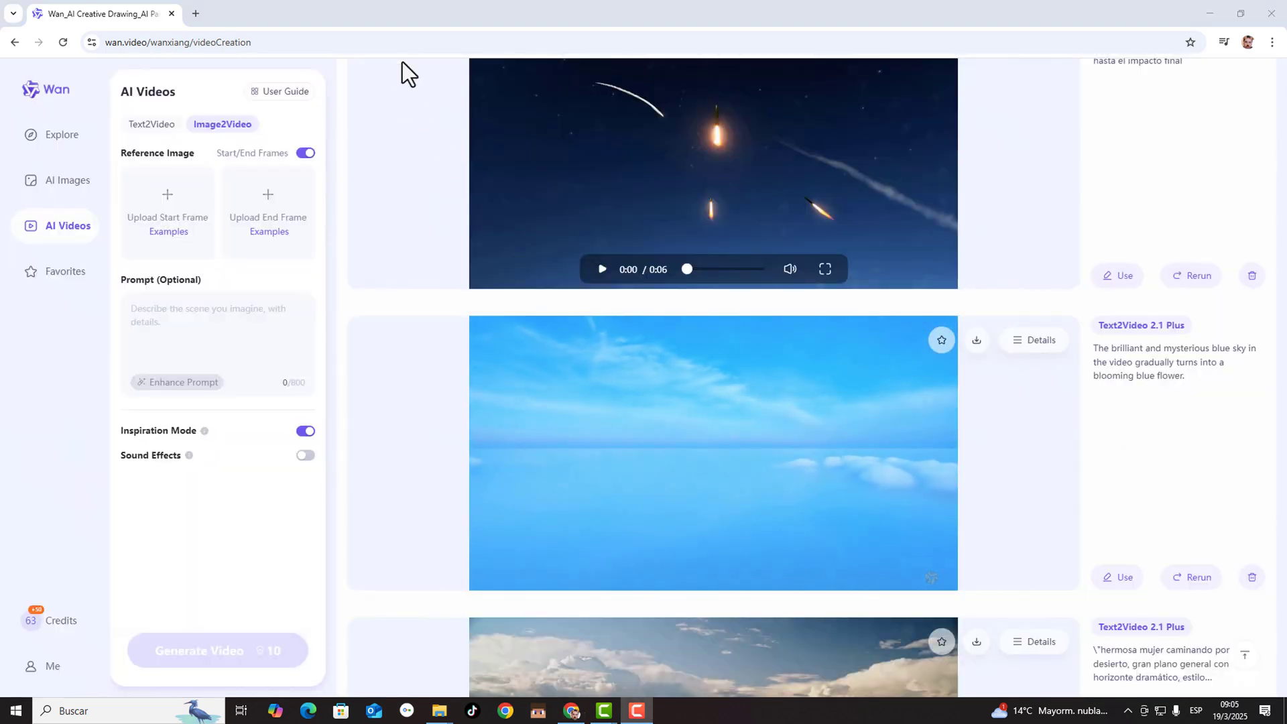
# Switch to text-to-video and review the details of the generated lion-and-cat video, closing them when done.
pyautogui.click(161, 127)
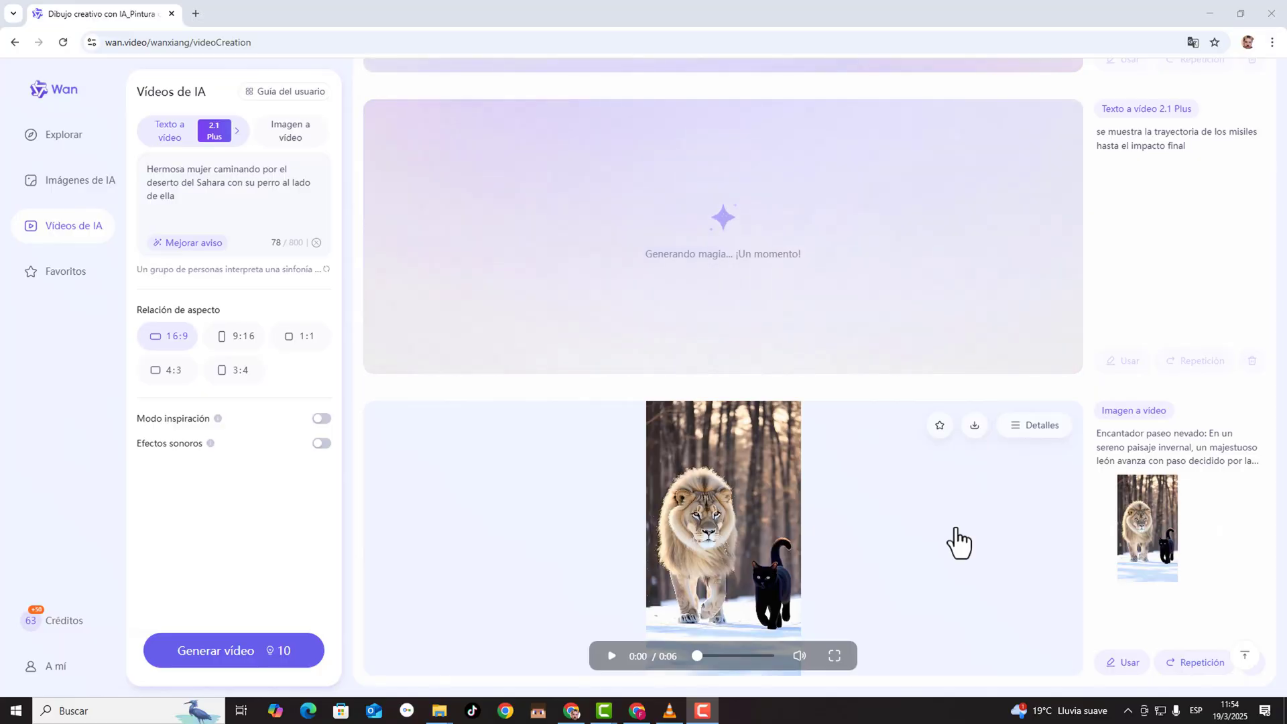
pyautogui.click(1033, 426)
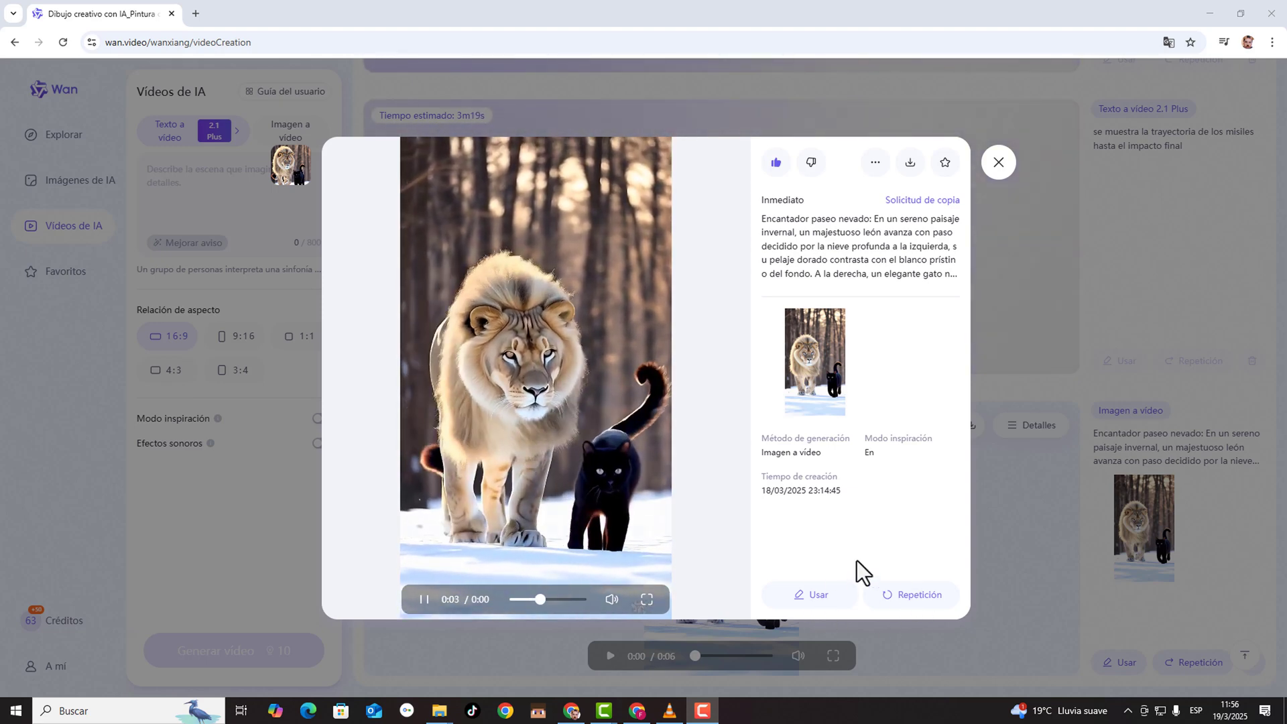
pyautogui.click(997, 165)
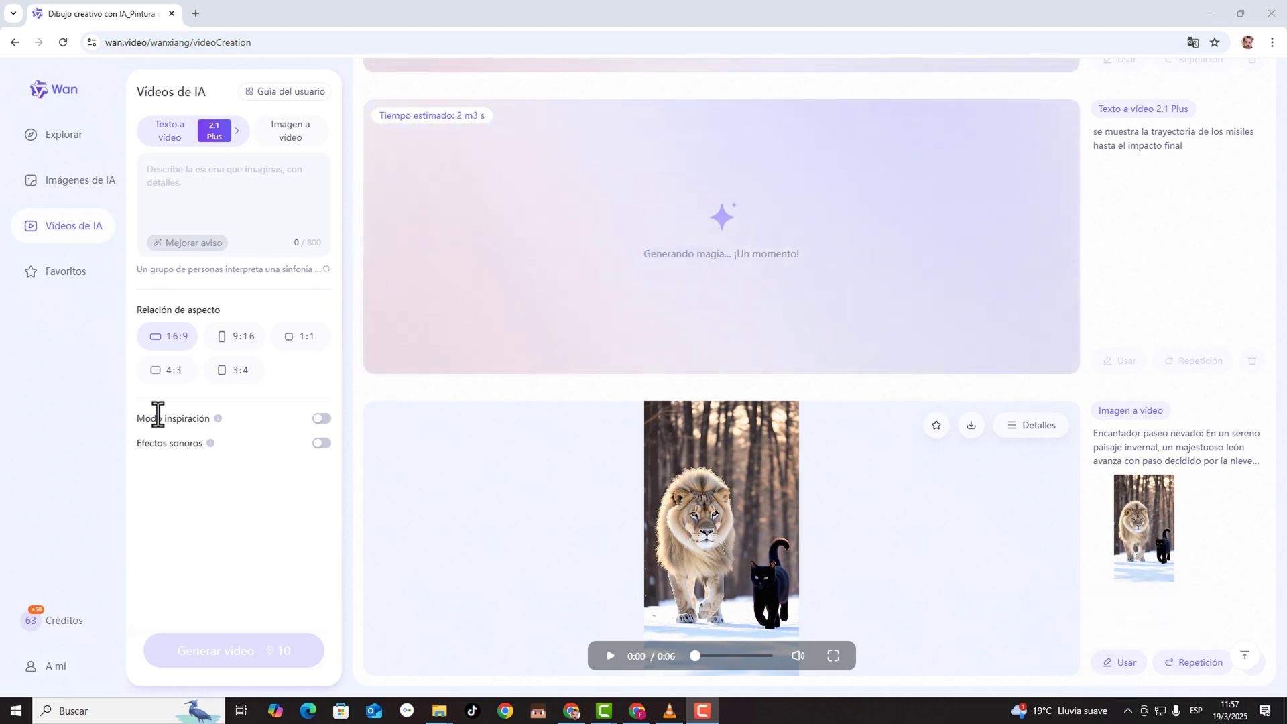
# Reuse the lion-and-cat video's reference image and prompt in the image-to-video form, and view the desert woman-and-dog video in full screen.
pyautogui.click(1127, 664)
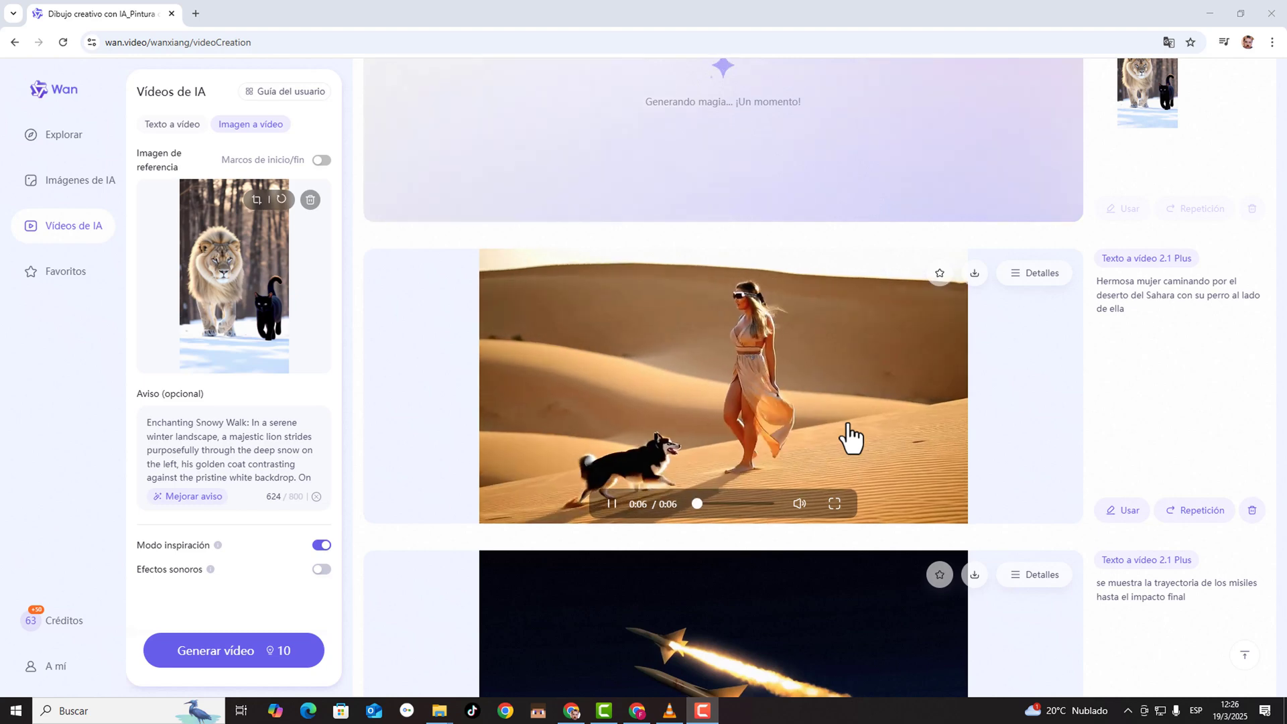
pyautogui.click(835, 504)
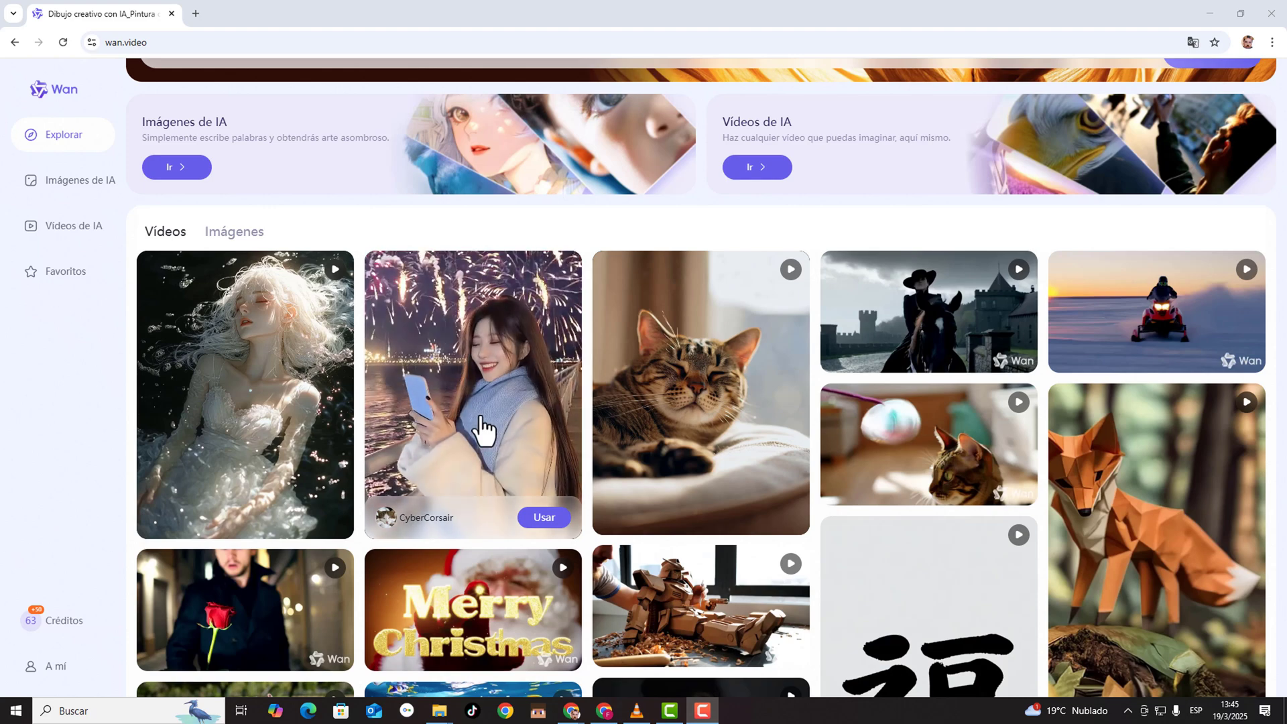
# Browse the community videos in the Explore gallery and open the one of the white-haired woman in a white dress.
pyautogui.scroll(-2, 481, 430)
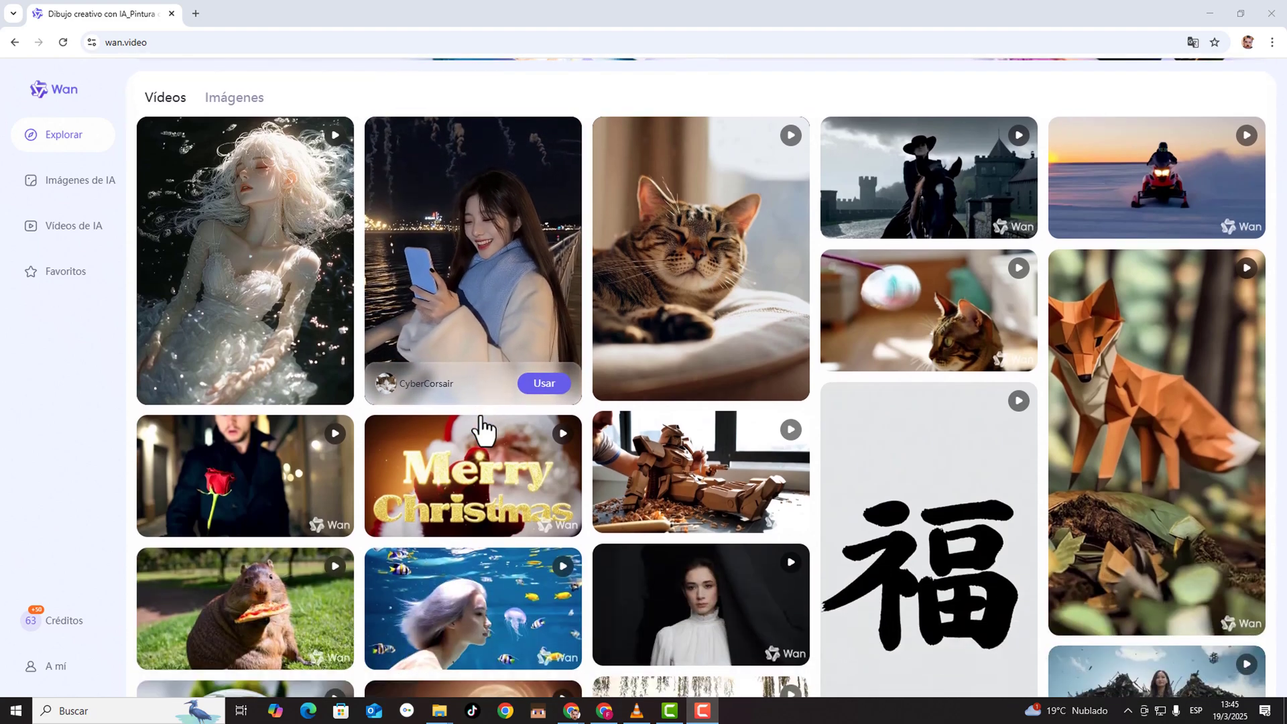
pyautogui.scroll(1, 486, 428)
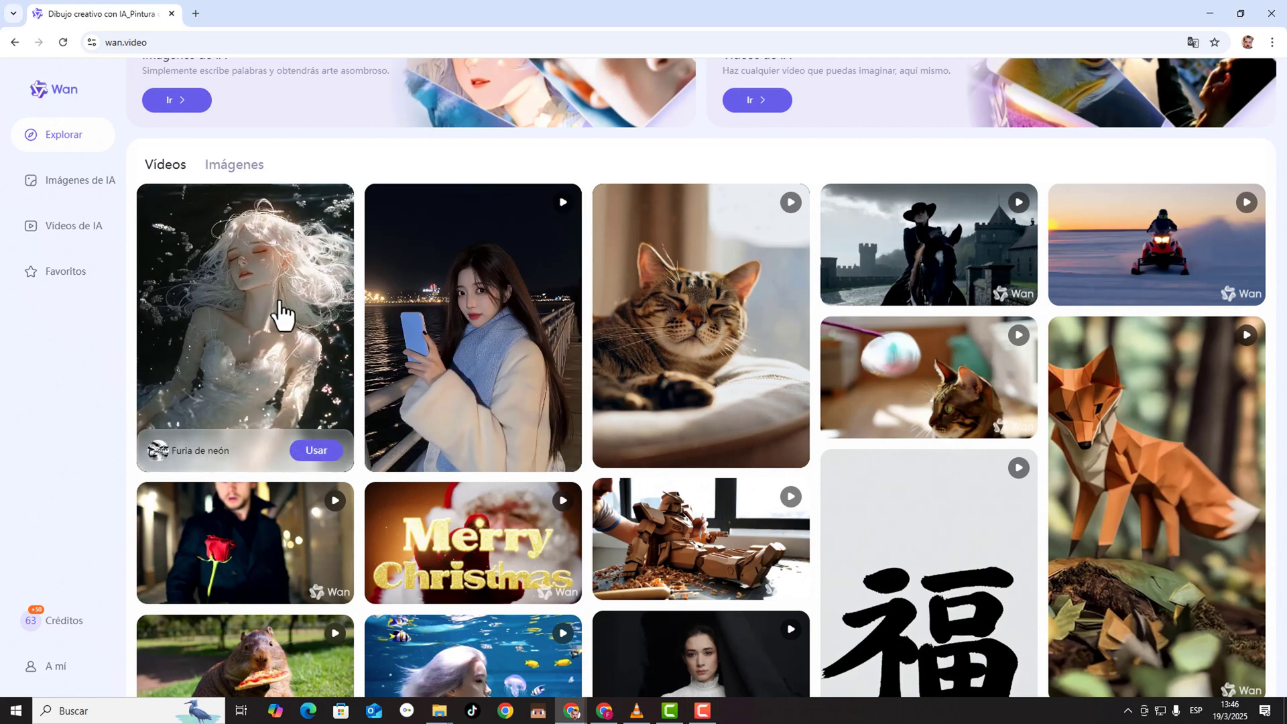
pyautogui.click(281, 310)
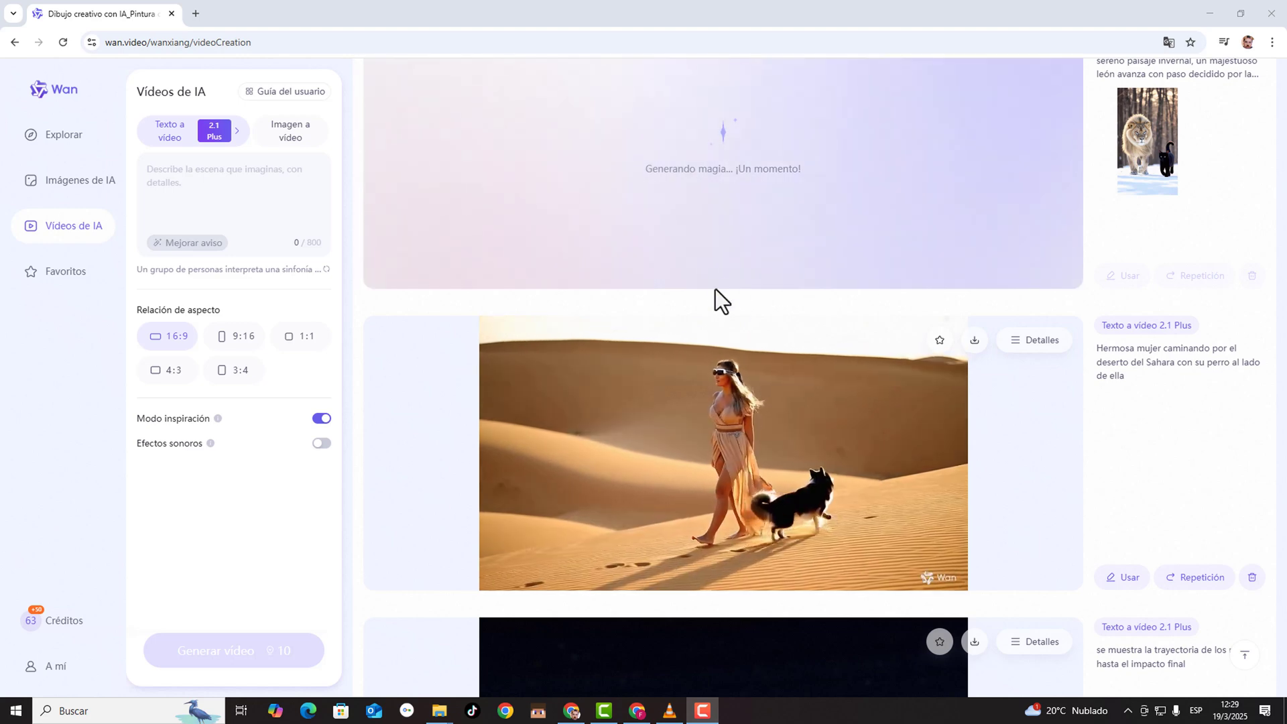
pyautogui.moveTo(746, 335)
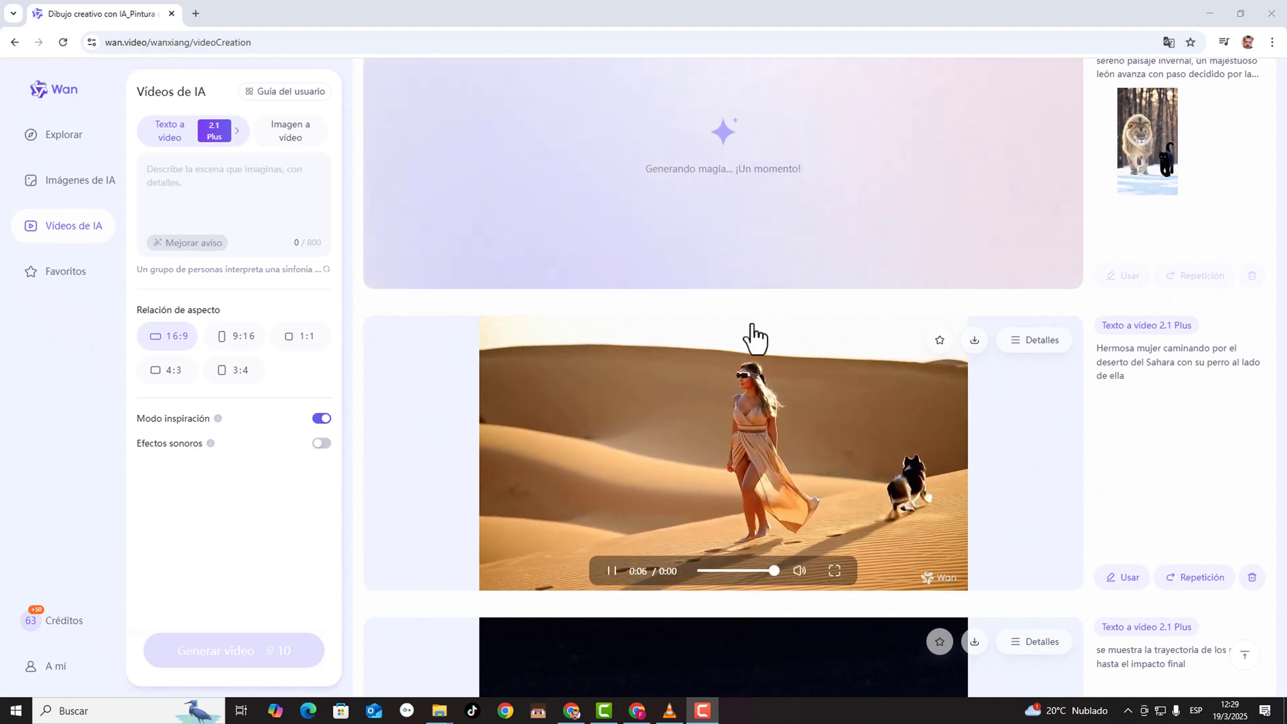